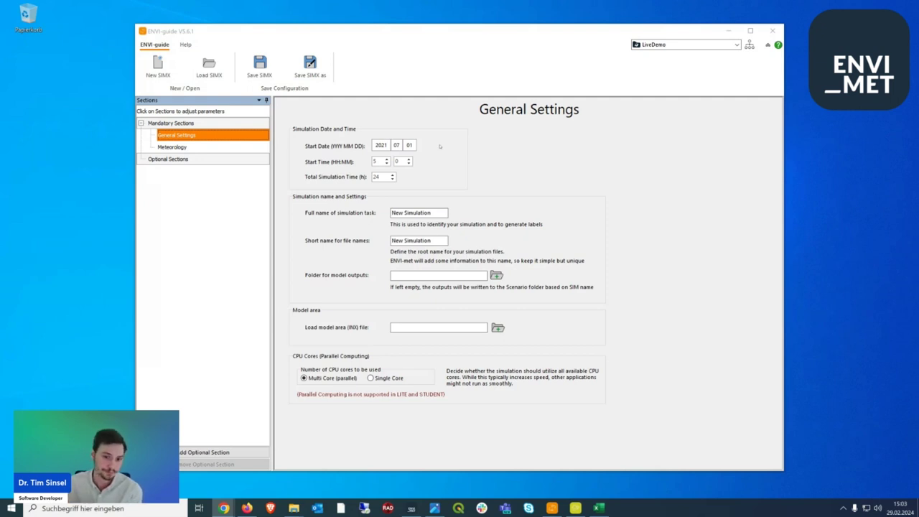
# Choose simple forcing as the simulation's meteorology and set the 08:00 air temperature to 25 °C.
pyautogui.click(173, 146)
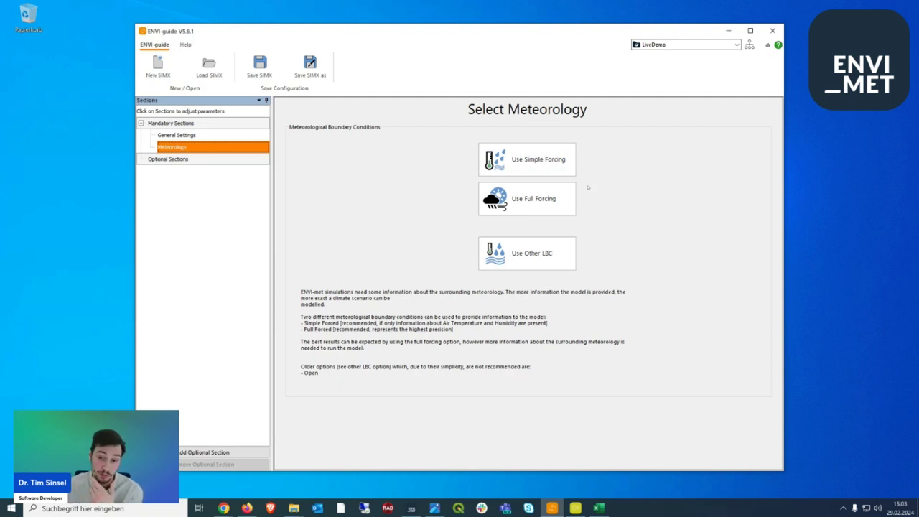
pyautogui.click(535, 160)
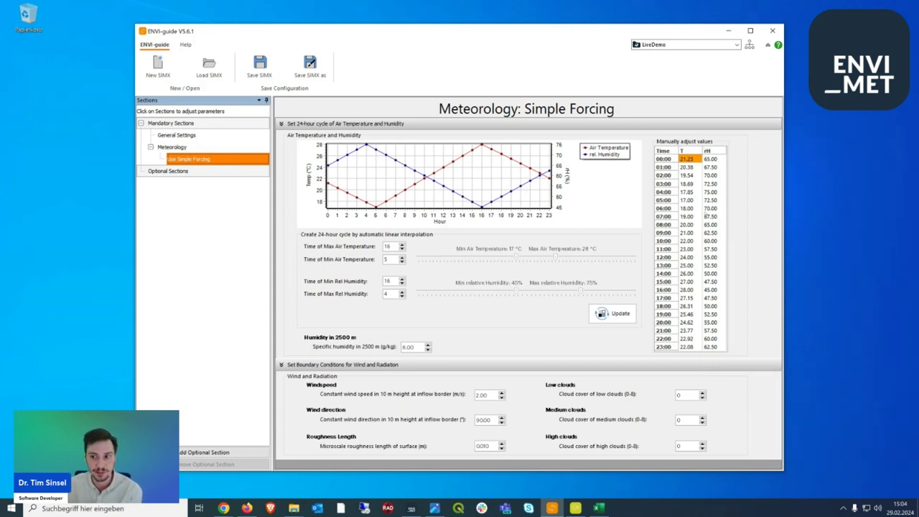
pyautogui.click(688, 225)
pyautogui.click(688, 225)
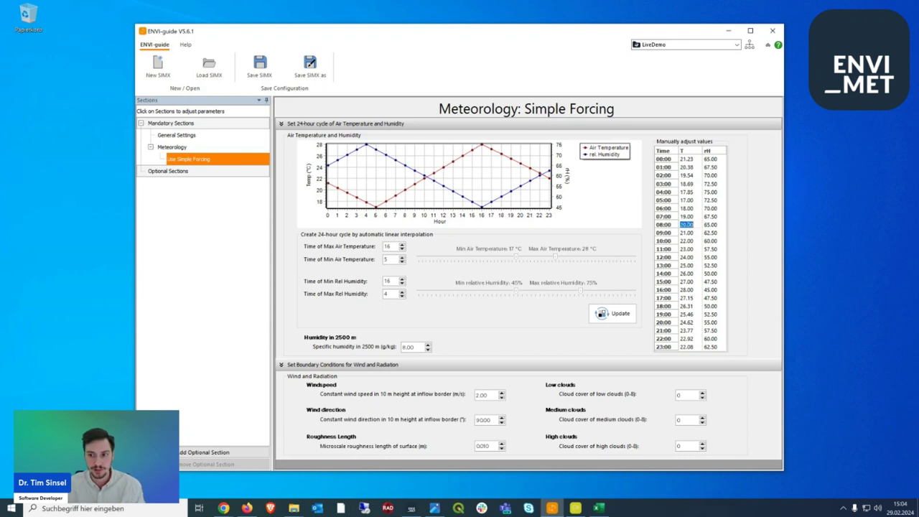
pyautogui.write('25')
pyautogui.click(691, 233)
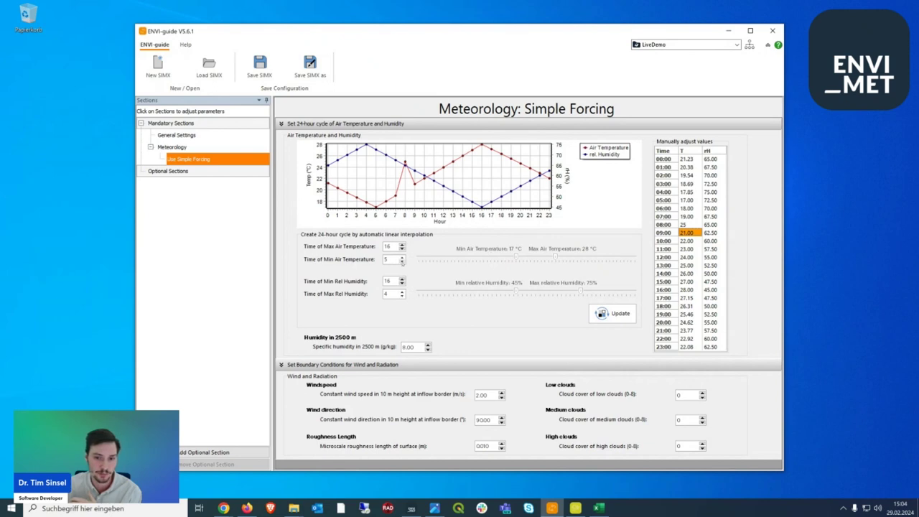
# Regenerate the 24-hour cycle with air temperature from 15 °C at hour 4 to 35 °C at hour 14.
pyautogui.doubleClick(387, 259)
pyautogui.write('4')
pyautogui.doubleClick(399, 246)
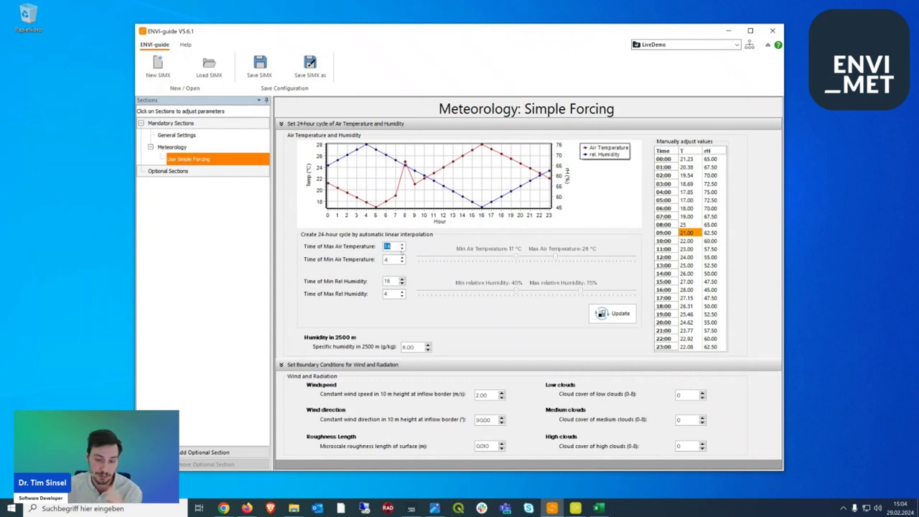
pyautogui.write('14')
pyautogui.moveTo(516, 257); pyautogui.dragTo(581, 258)
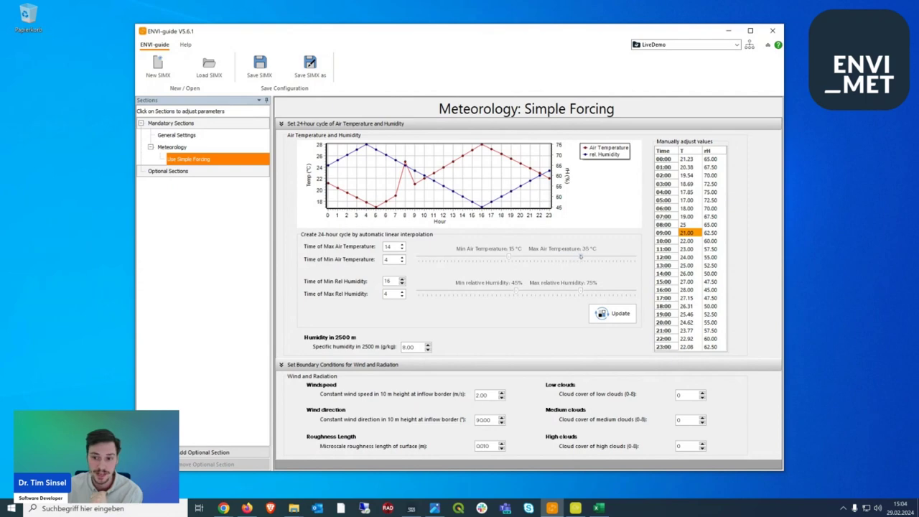
pyautogui.click(614, 314)
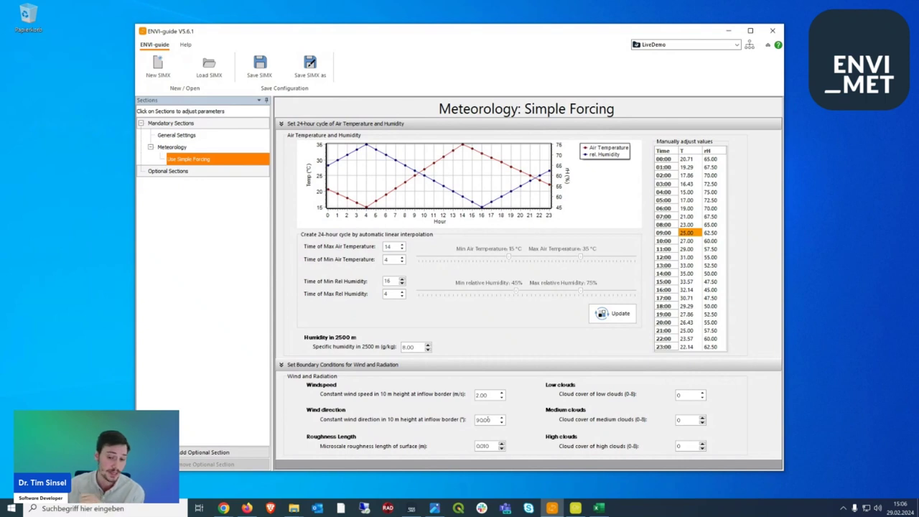
# Set the constant inflow wind speed to 1.5 m/s and the wind direction to 180°.
pyautogui.doubleClick(491, 394)
pyautogui.write('4')
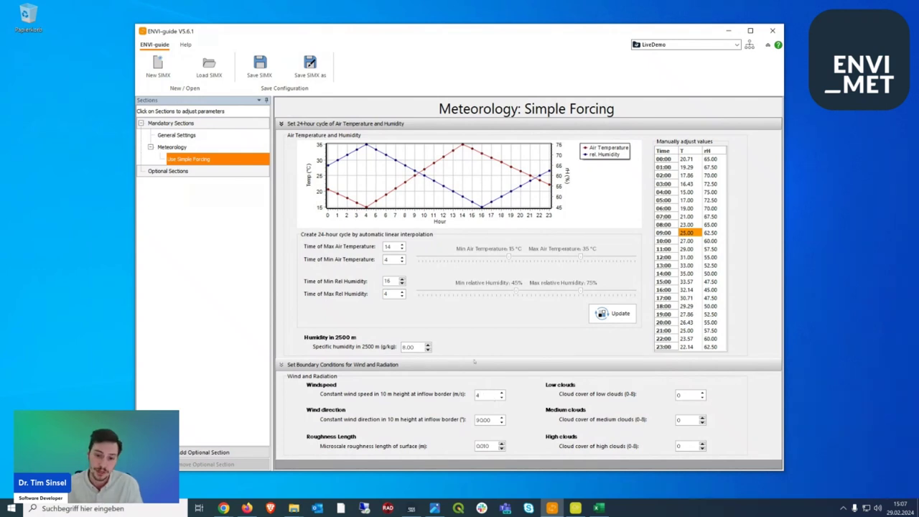
pyautogui.press('BackSpace')
pyautogui.write('1.5')
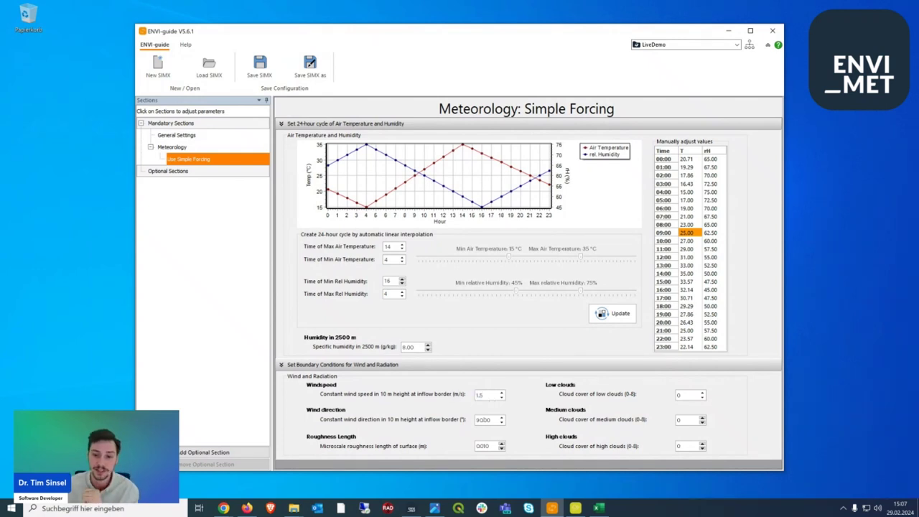
pyautogui.press('Tab')
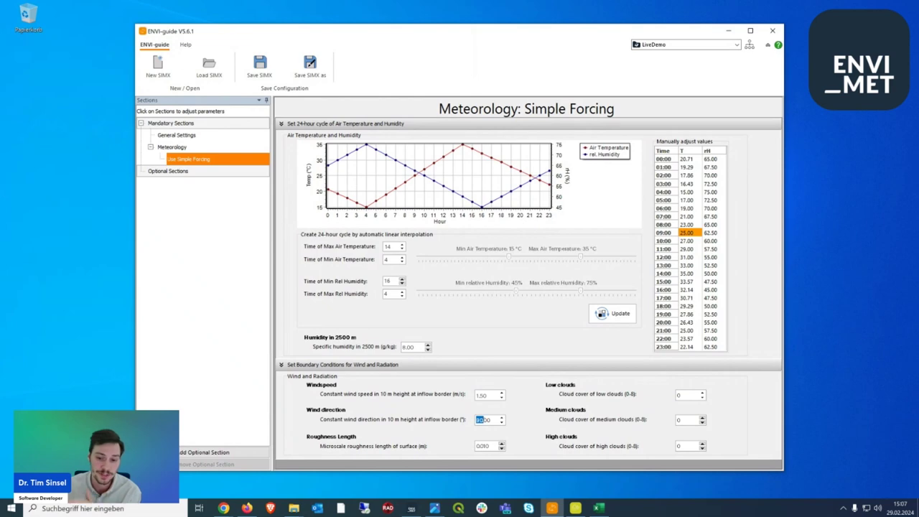
pyautogui.write('180')
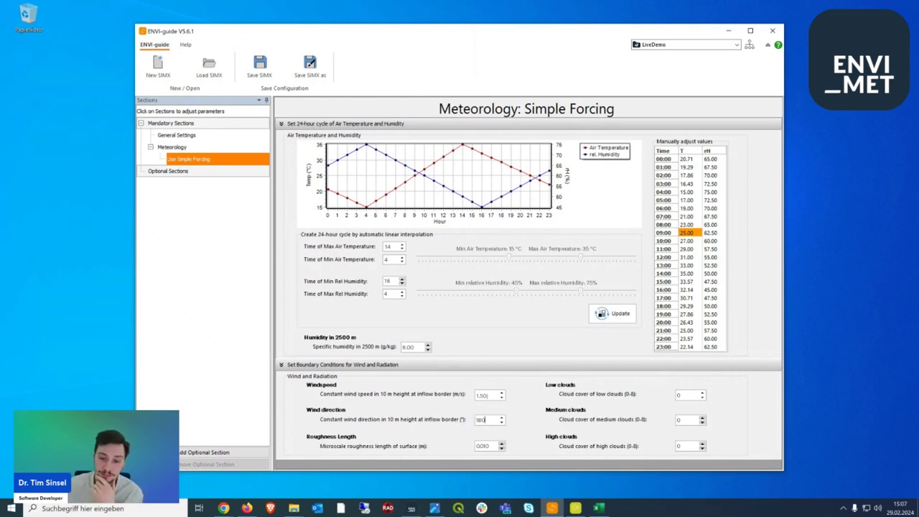
pyautogui.hotkey('shift', 'Tab')
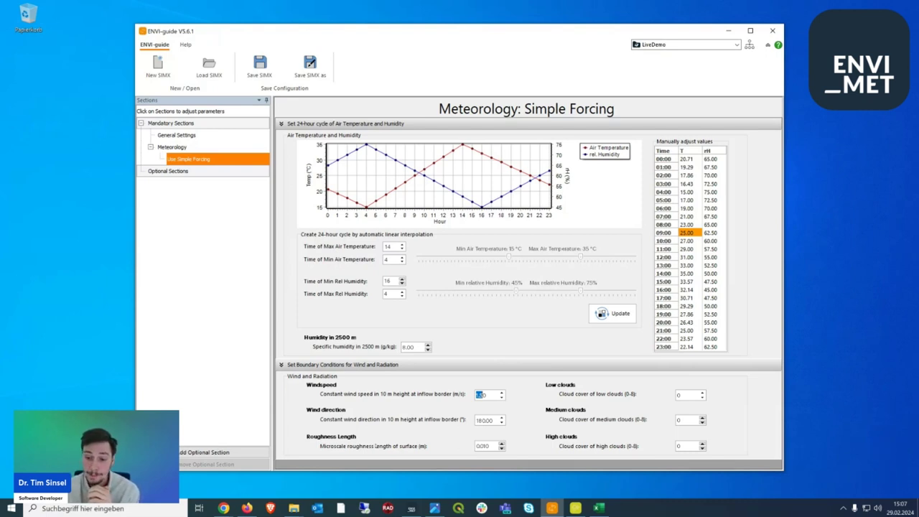
# Set the cloud cover of medium clouds to 4.
pyautogui.click(694, 395)
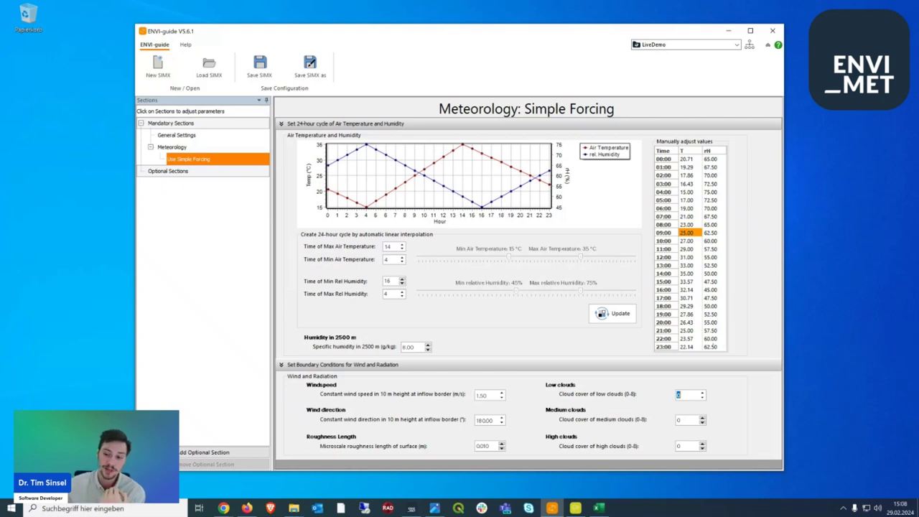
pyautogui.click(690, 417)
pyautogui.write('4')
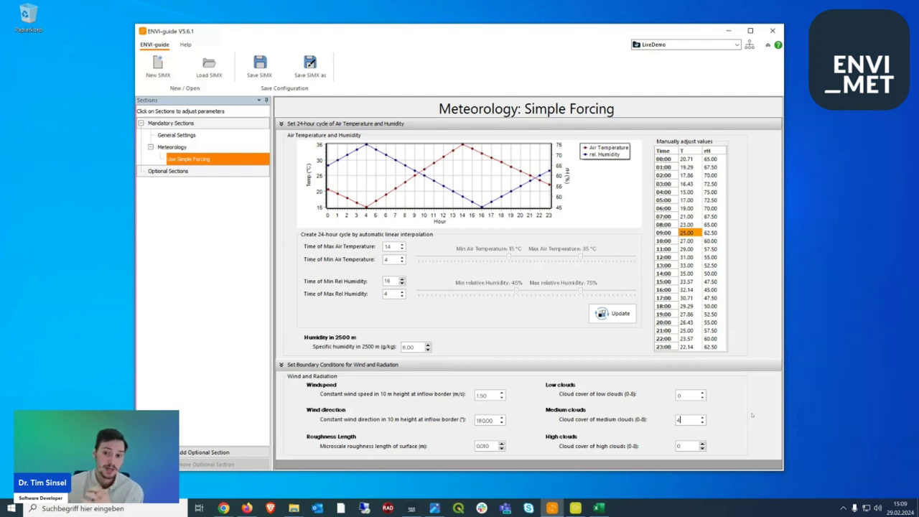
# Replace the simple forcing meteorology with full forcing, accepting deletion of the existing meteorology setting.
pyautogui.click(173, 147)
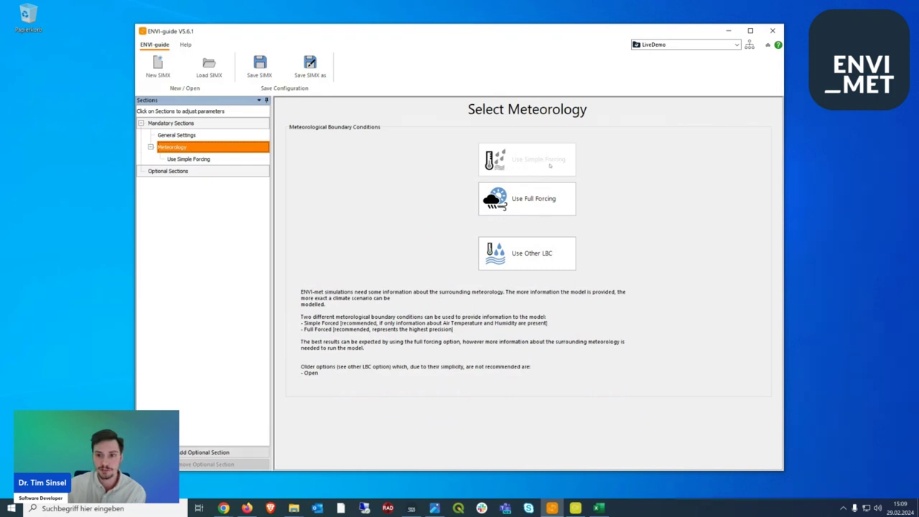
pyautogui.click(544, 202)
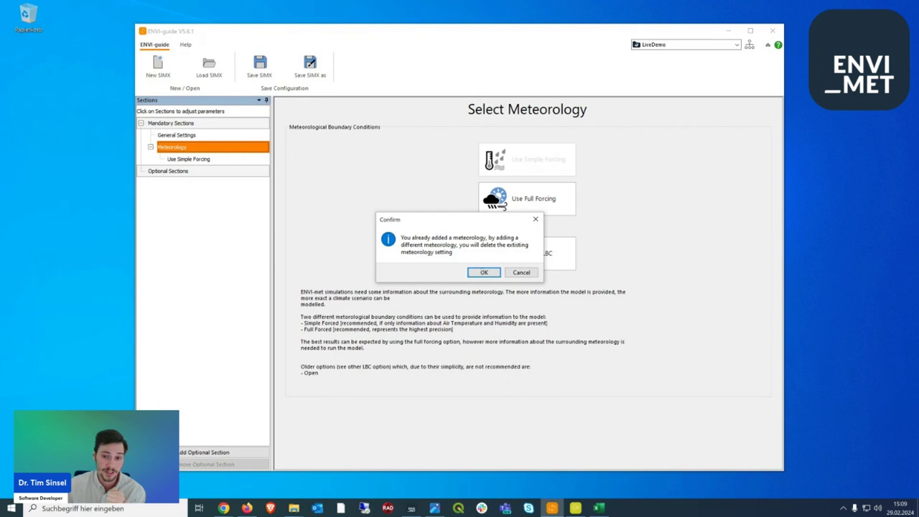
pyautogui.click(485, 272)
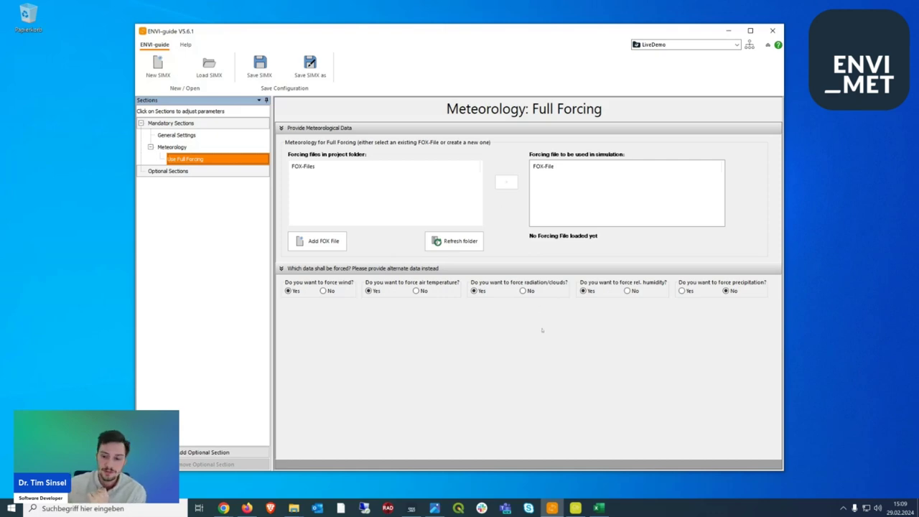
# Switch to ForcingManager, minimize the ENVI-guide window and reposition ForcingManager on the desktop.
pyautogui.click(575, 509)
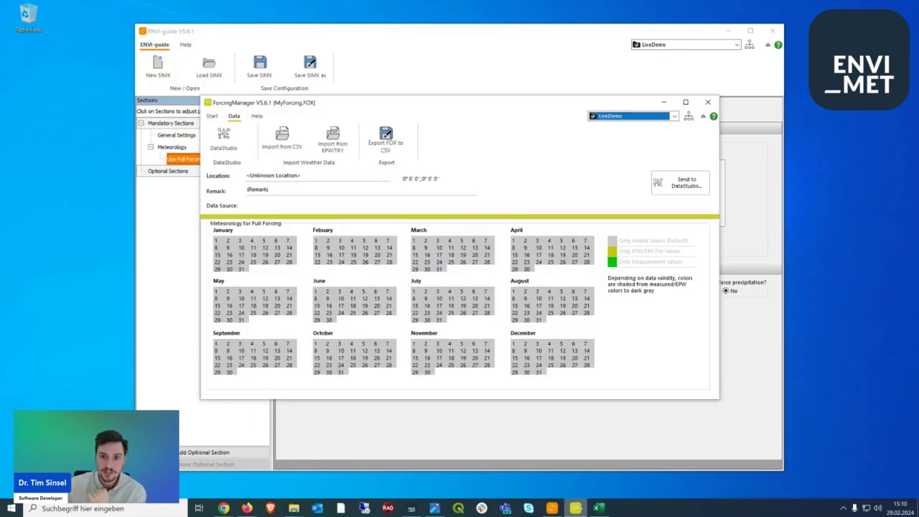
pyautogui.click(728, 32)
pyautogui.moveTo(568, 103); pyautogui.dragTo(580, 87)
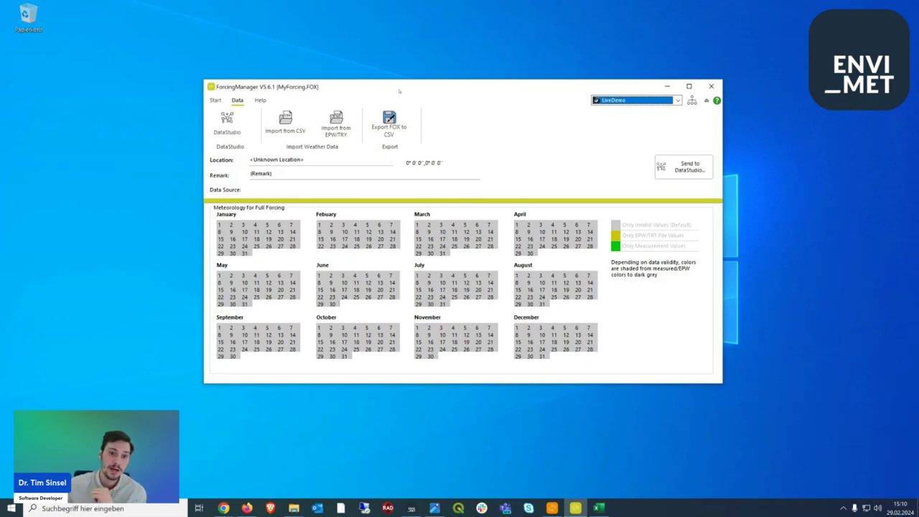
pyautogui.moveTo(407, 89); pyautogui.dragTo(464, 92)
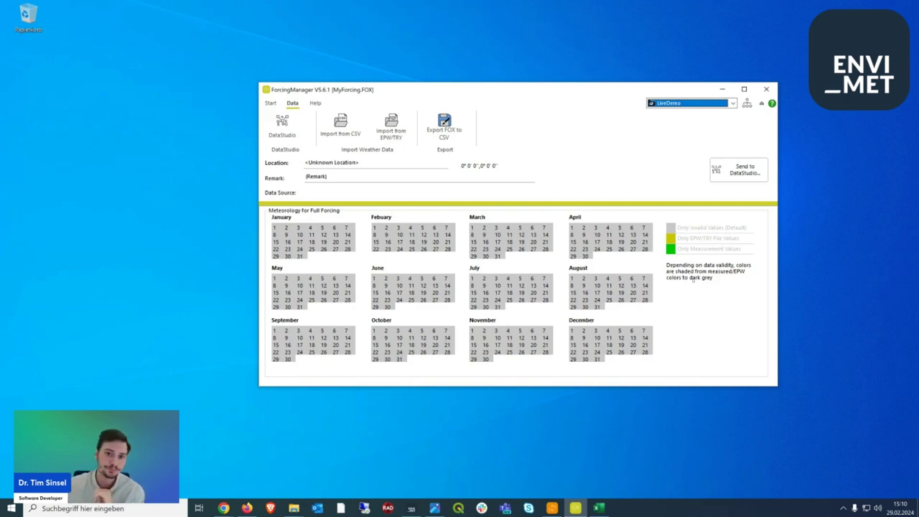
# Start importing weather data from an EPW/TRY file in the LiveDemo project folder.
pyautogui.click(270, 102)
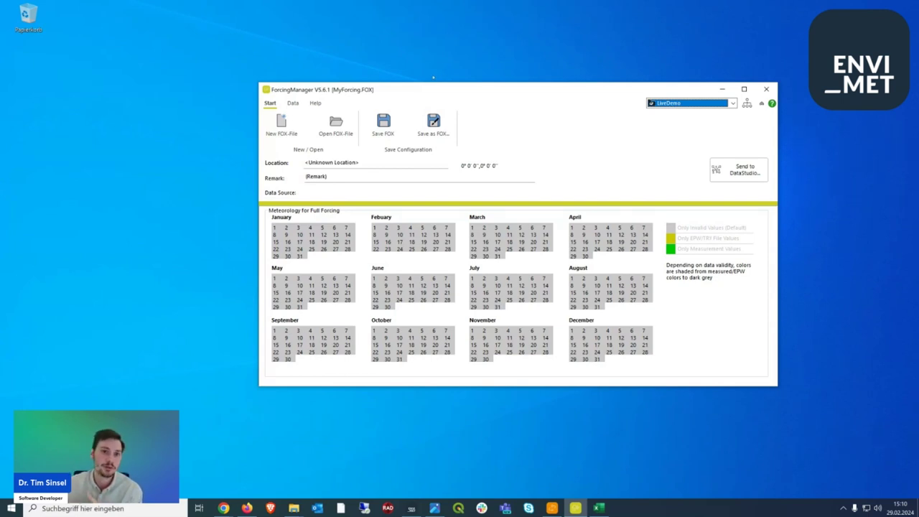
pyautogui.click(292, 102)
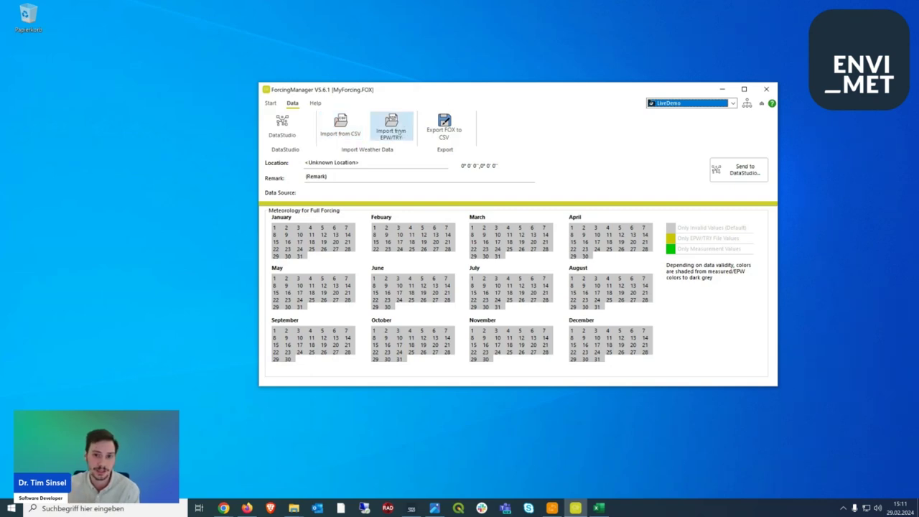
pyautogui.click(394, 132)
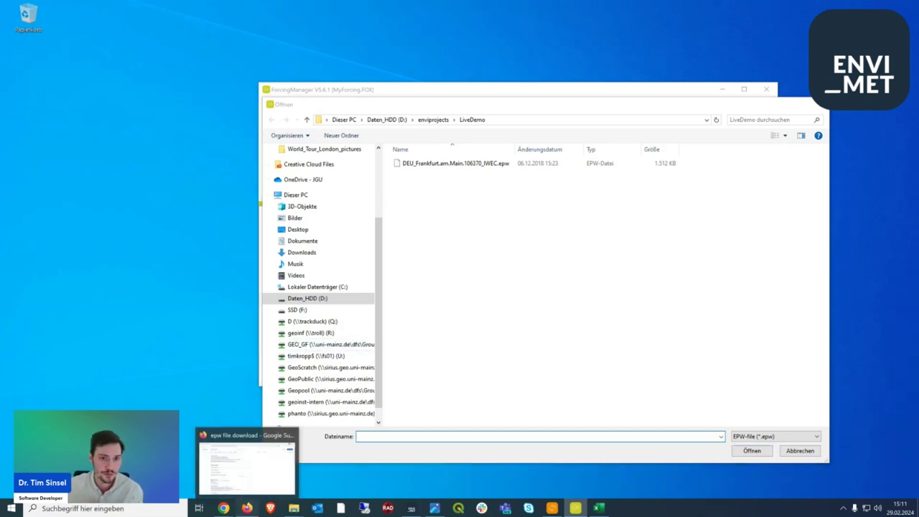
# Switch to Firefox and open the Ladybug Tools EPW Map from the "epw file download" search results.
pyautogui.click(246, 508)
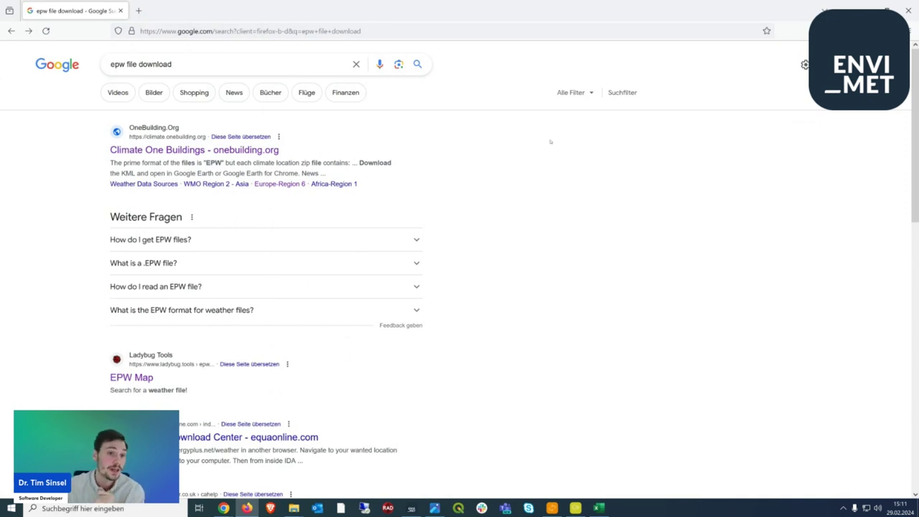
pyautogui.click(188, 68)
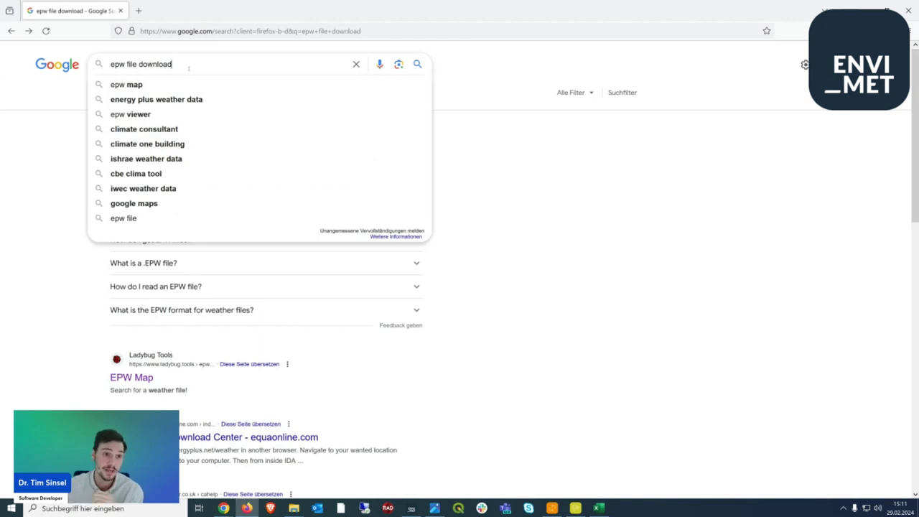
pyautogui.click(644, 184)
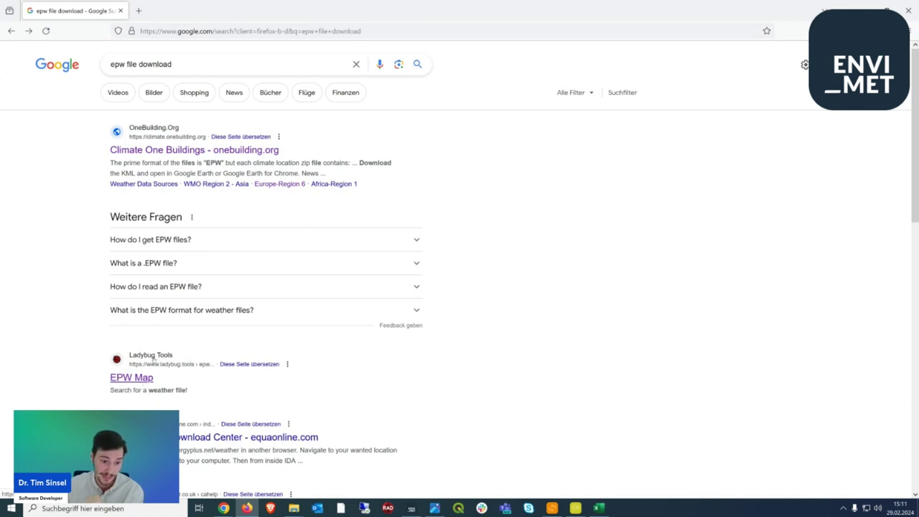
pyautogui.click(142, 379)
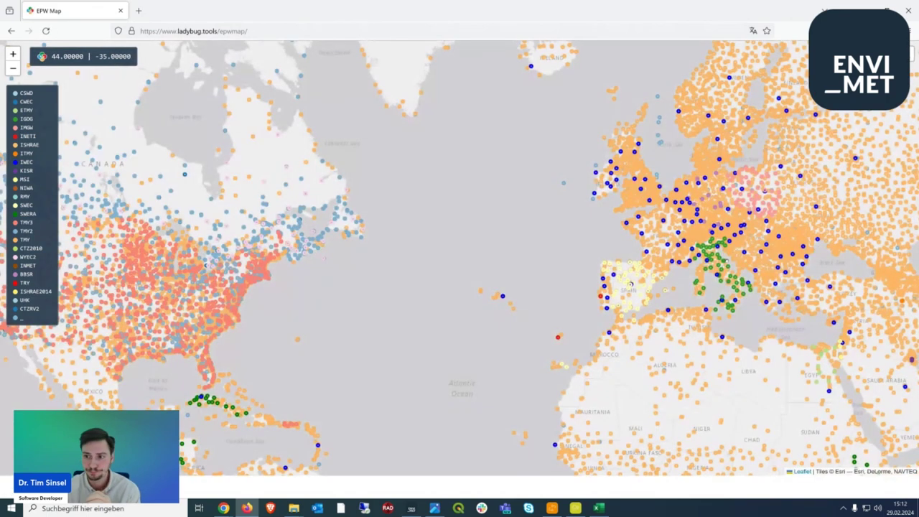
# Examine the available EPW weather stations on the map, from the worldwide view to Germany and the Atlantic region.
pyautogui.scroll(-2, 371, 182)
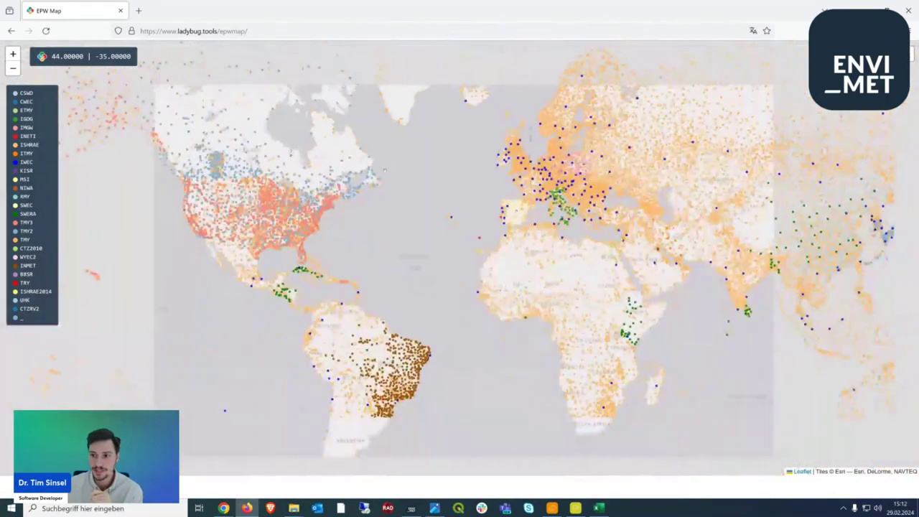
pyautogui.scroll(1, 369, 180)
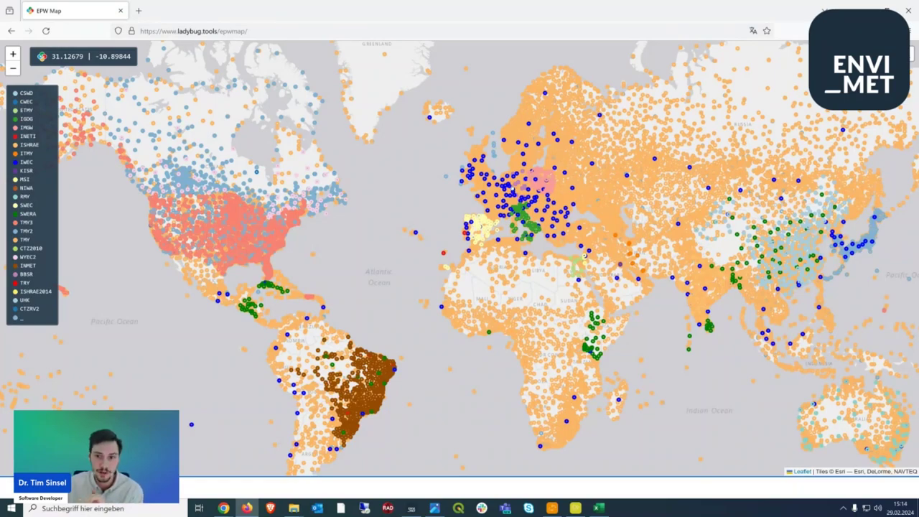
pyautogui.scroll(3, 516, 190)
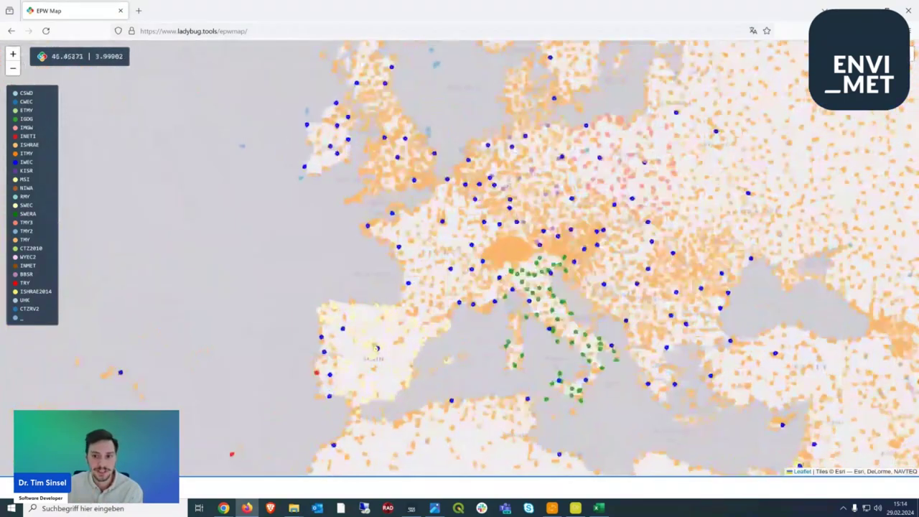
pyautogui.scroll(3, 512, 193)
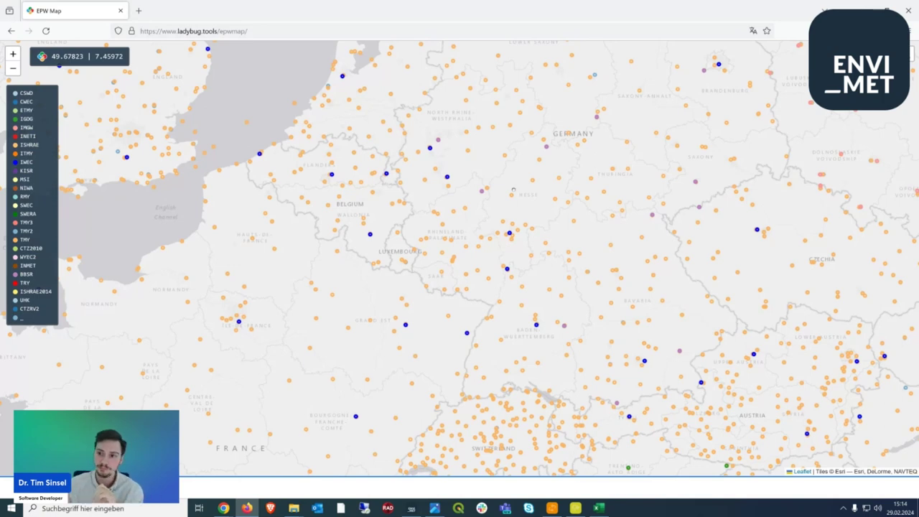
pyautogui.scroll(-2, 443, 186)
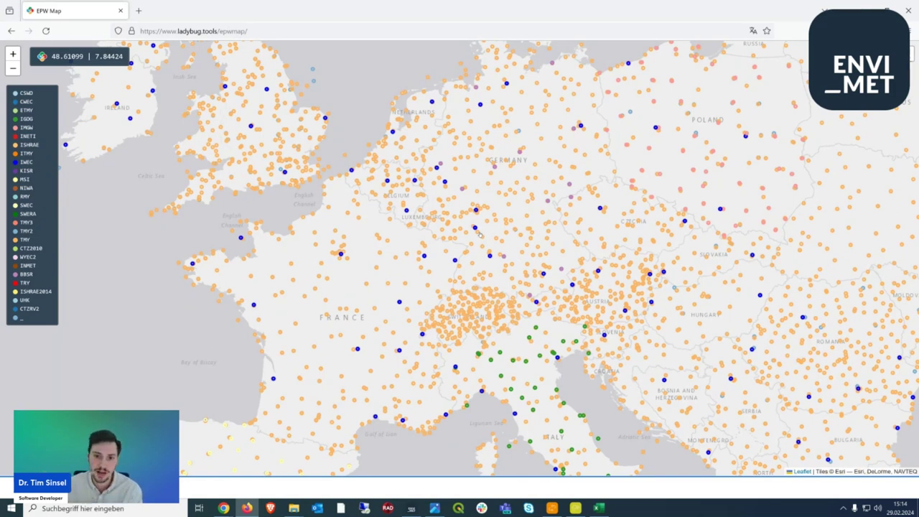
pyautogui.scroll(-2, 457, 210)
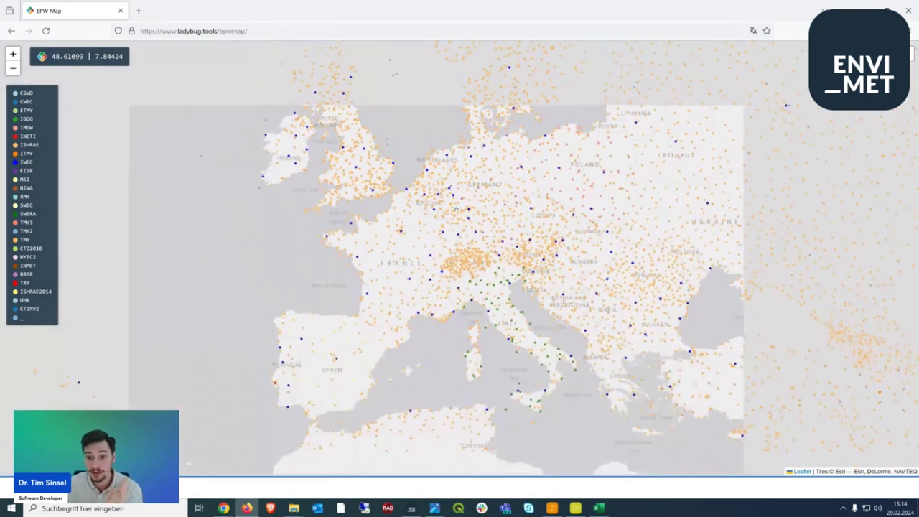
pyautogui.scroll(-1, 456, 208)
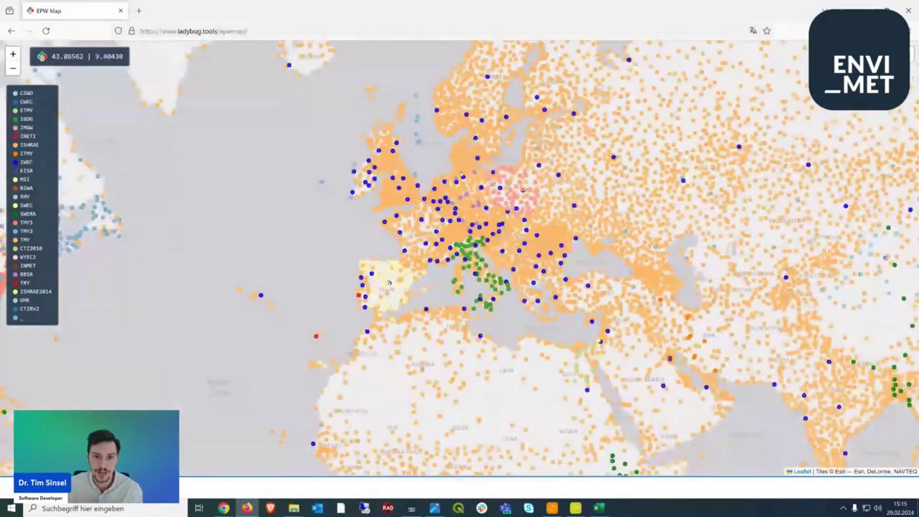
pyautogui.moveTo(456, 209); pyautogui.dragTo(603, 108)
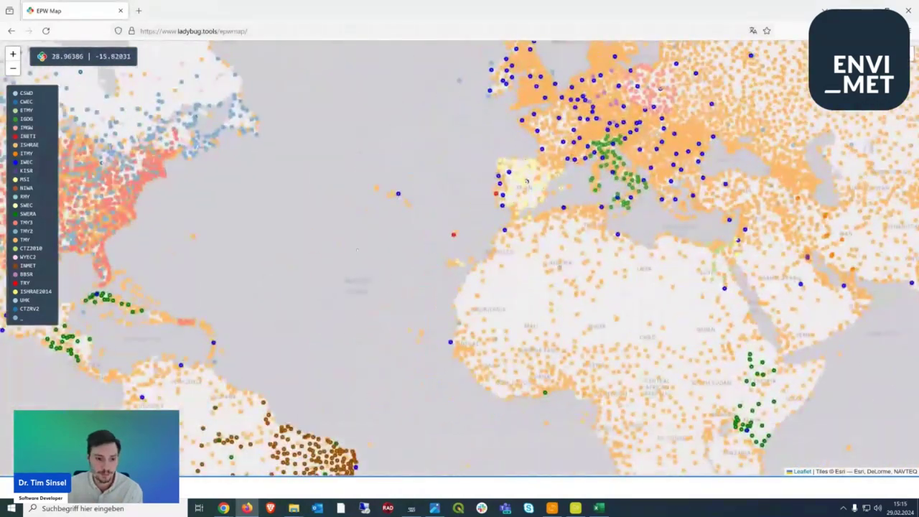
# Download the FRANKFURT_AM_MAIN 106370 IWEC weather file from the EPW map and minimize the browser.
pyautogui.moveTo(439, 402); pyautogui.dragTo(459, 258)
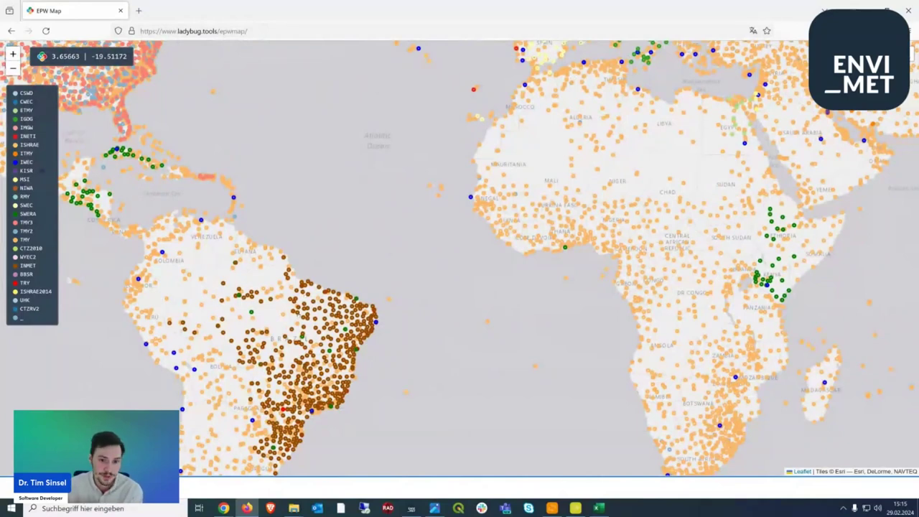
pyautogui.moveTo(447, 239); pyautogui.dragTo(344, 369)
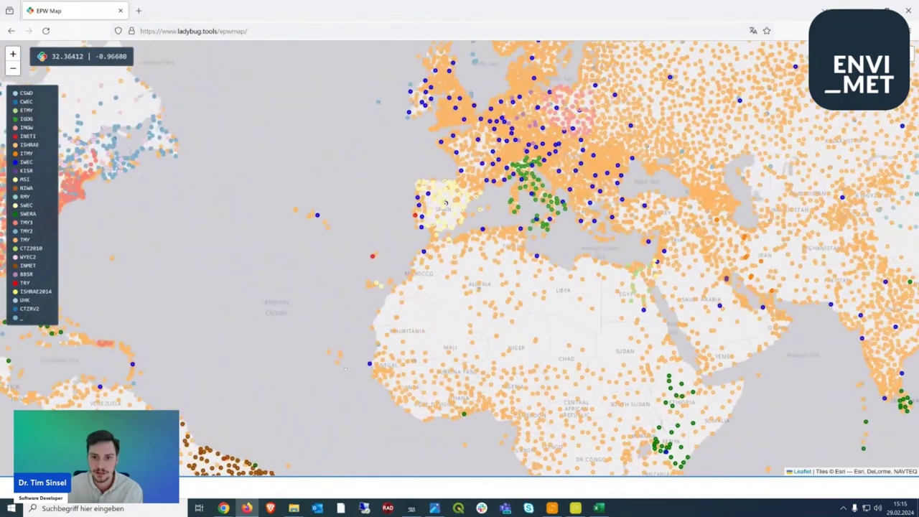
pyautogui.scroll(-1, 406, 172)
pyautogui.scroll(3, 446, 156)
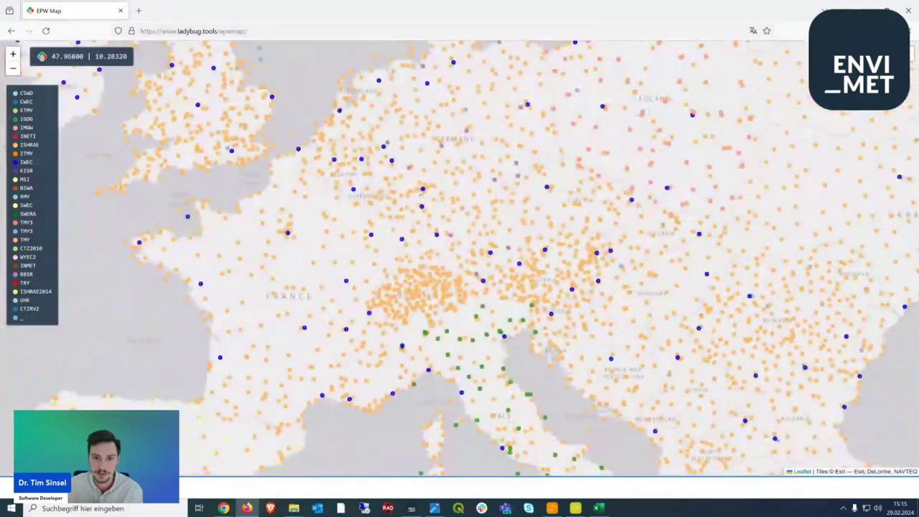
pyautogui.scroll(1, 422, 188)
pyautogui.click(426, 182)
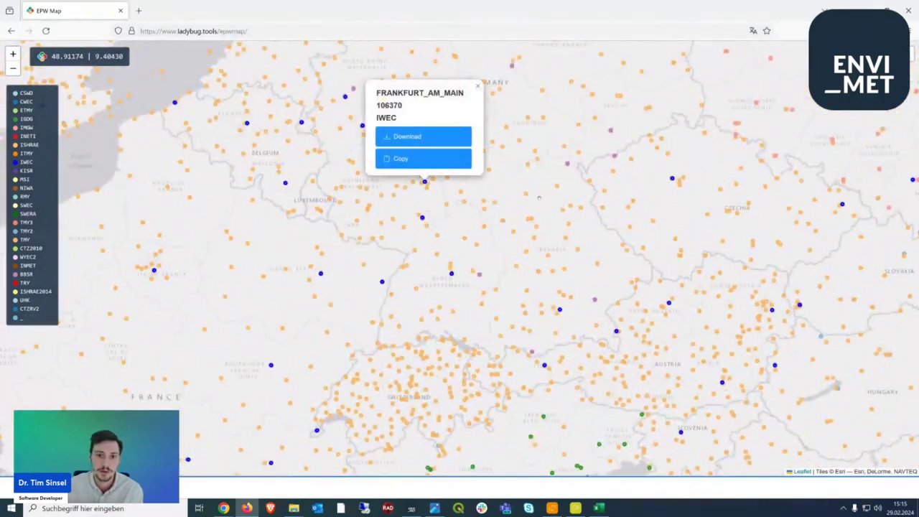
pyautogui.click(432, 139)
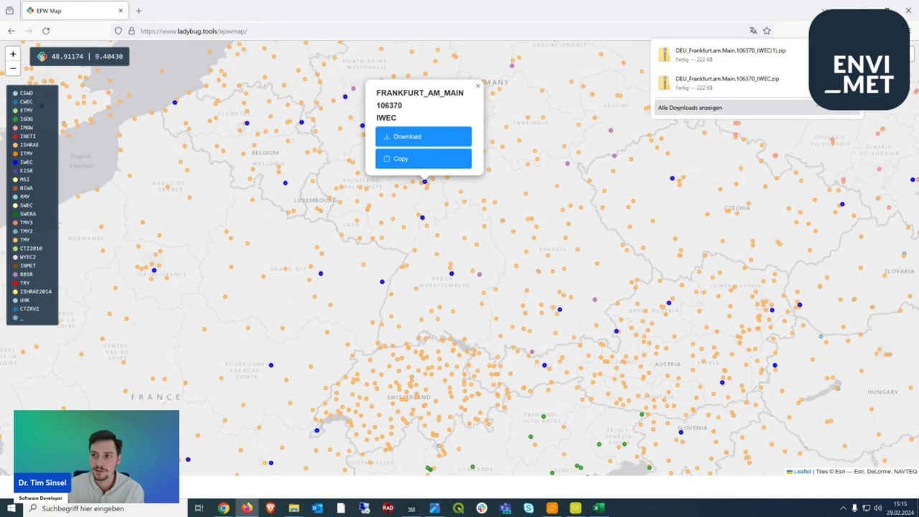
pyautogui.click(864, 6)
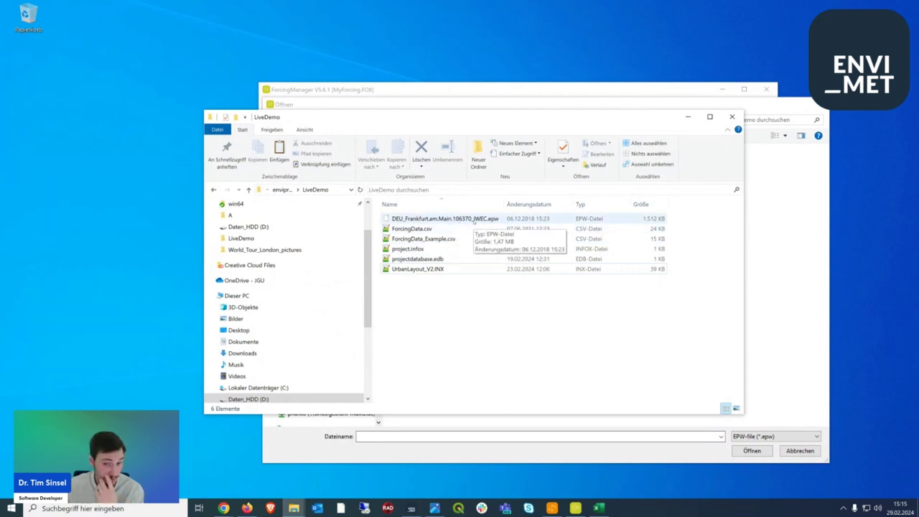
# Open DEU_Frankfurt.am.Main.106370_IWEC.epw from the LiveDemo folder in Notepad++ and examine its header and hourly weather records.
pyautogui.click(474, 220)
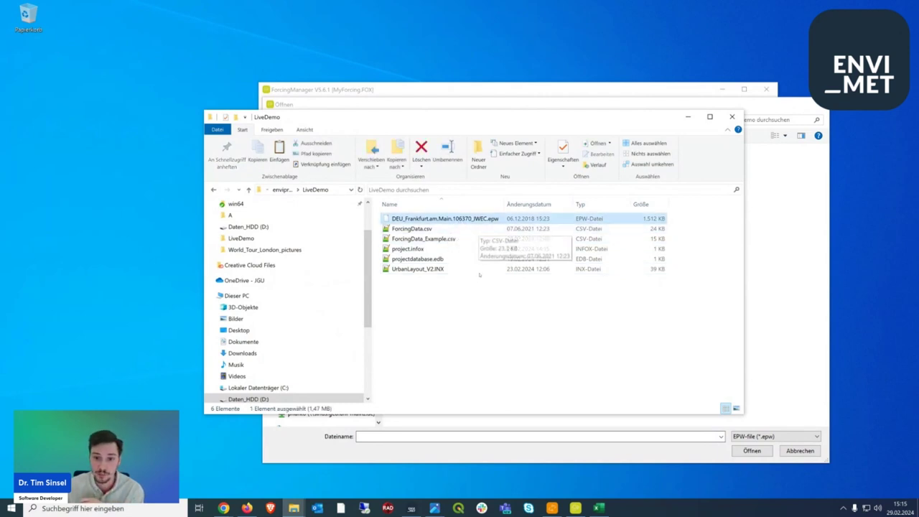
pyautogui.rightClick(468, 217)
pyautogui.click(517, 265)
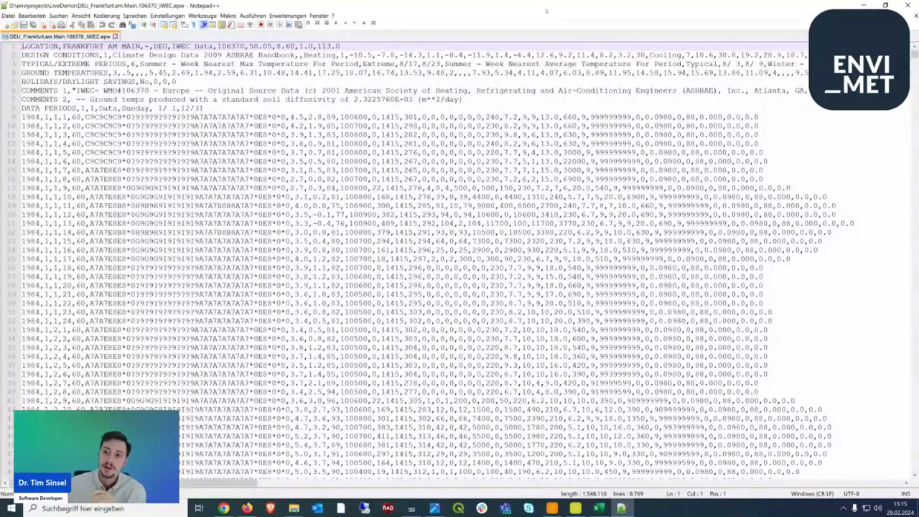
pyautogui.scroll(-1, 394, 112)
pyautogui.scroll(1, 393, 110)
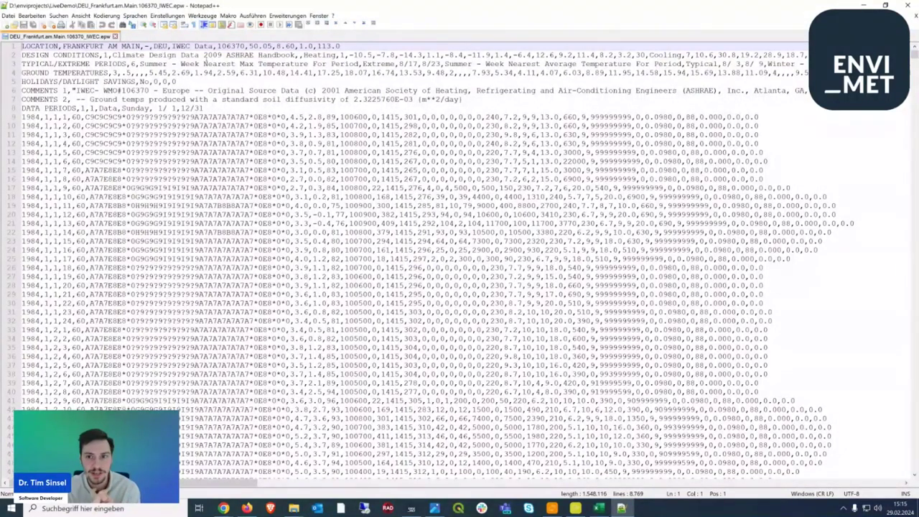
pyautogui.scroll(-1, 431, 259)
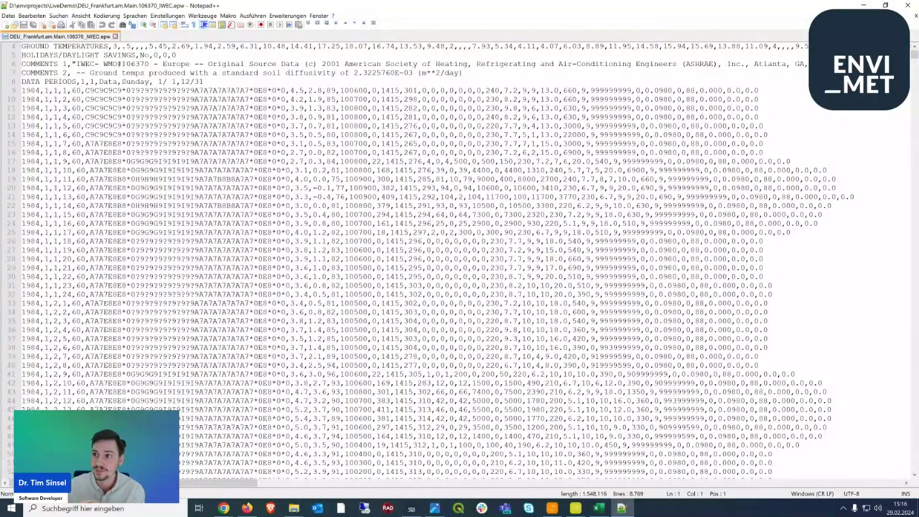
pyautogui.click(864, 5)
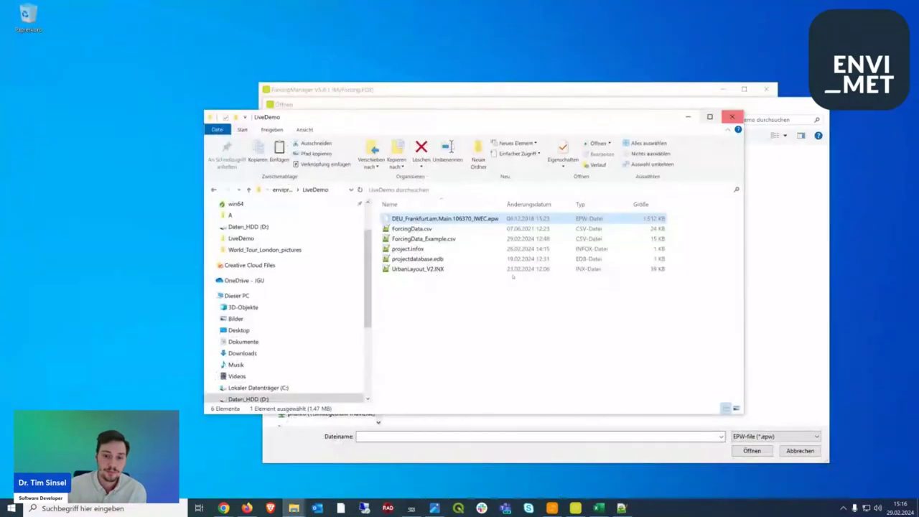
# Minimize the LiveDemo folder window and import DEU_Frankfurt.am.Main.106370_IWEC.epw into ForcingManager.
pyautogui.click(474, 324)
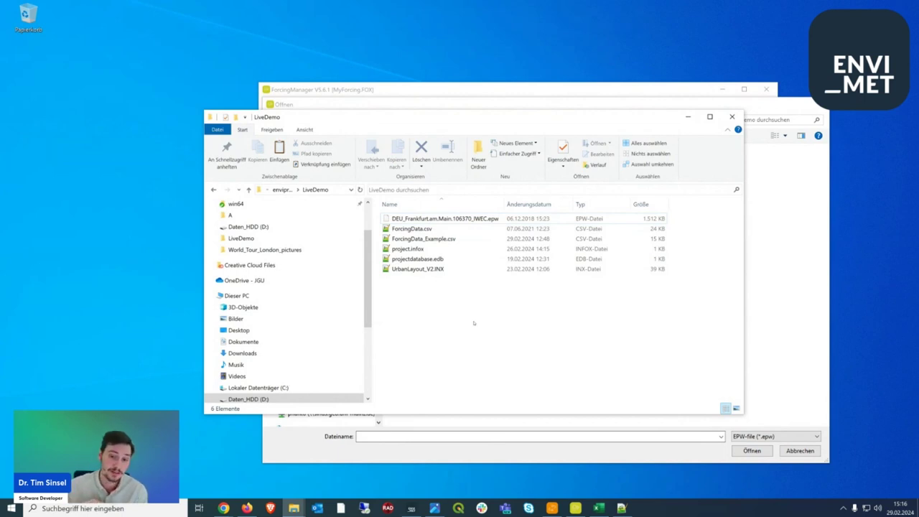
pyautogui.click(446, 218)
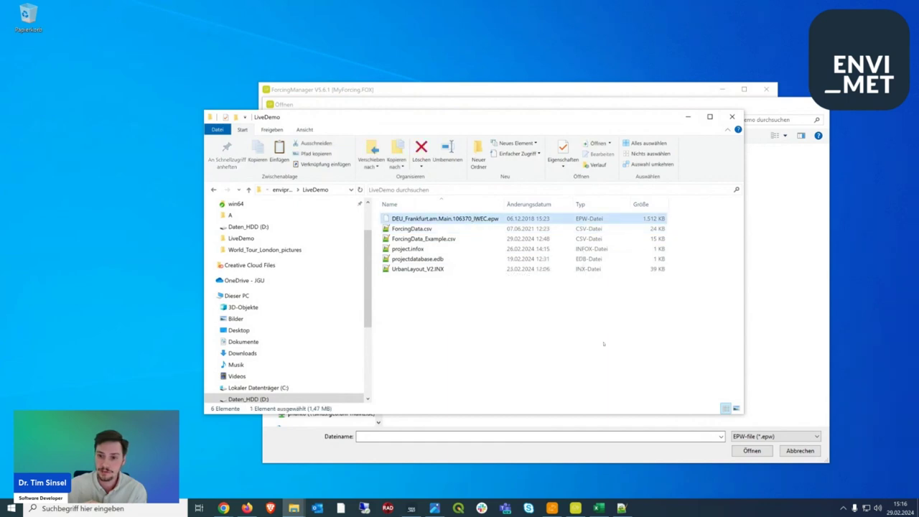
pyautogui.moveTo(362, 116); pyautogui.dragTo(307, 1)
pyautogui.doubleClick(306, 5)
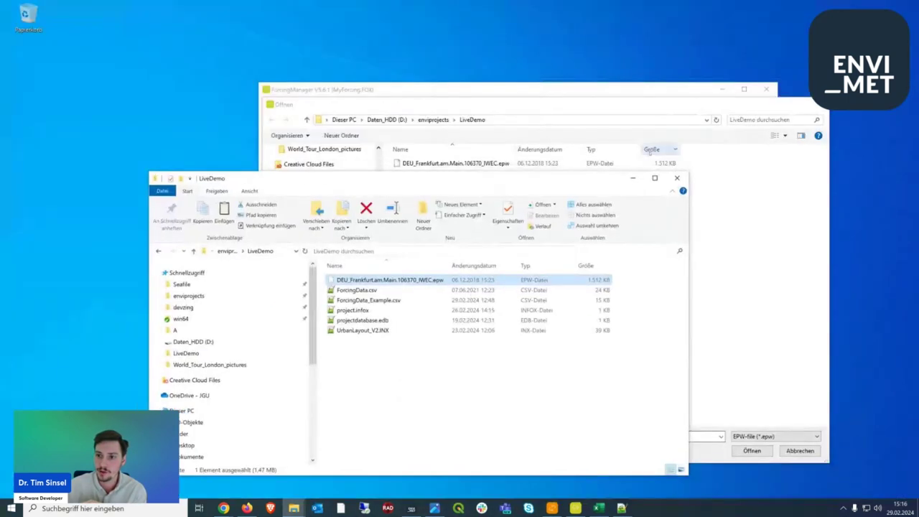
pyautogui.click(633, 178)
pyautogui.moveTo(593, 105); pyautogui.dragTo(575, 68)
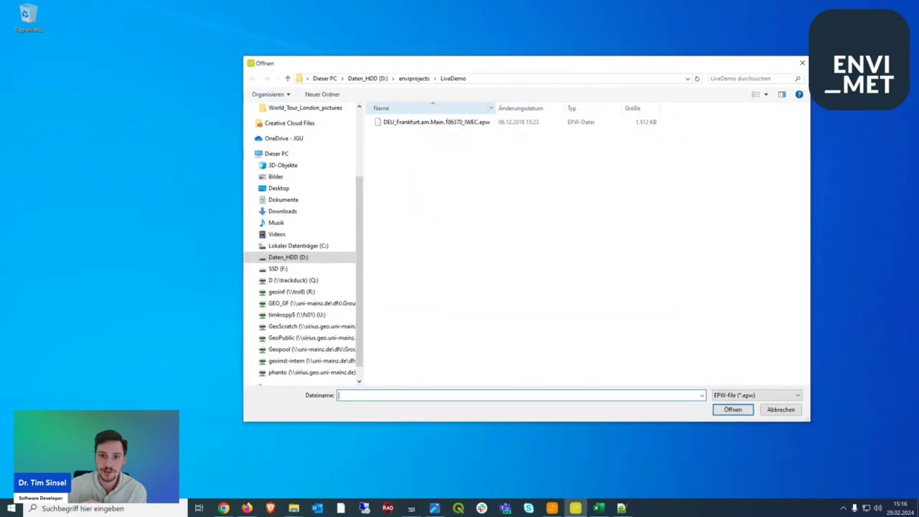
pyautogui.click(463, 122)
pyautogui.click(739, 411)
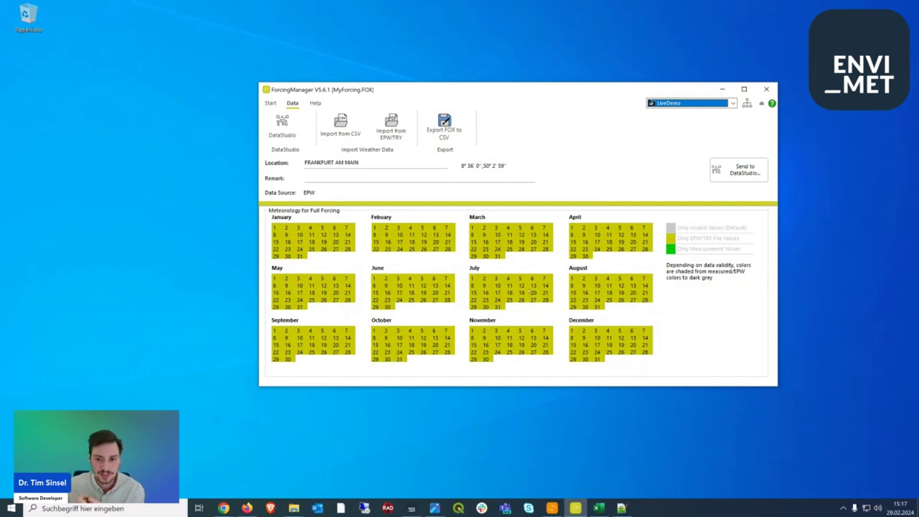
# Inspect the daily temperature, humidity, radiation, wind and precipitation charts for 12 July and 1 to 3 July.
pyautogui.click(521, 235)
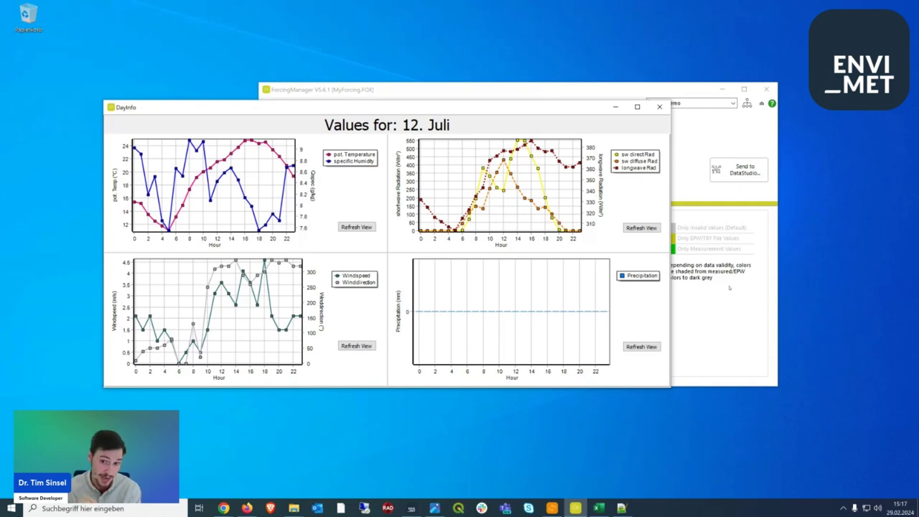
pyautogui.click(659, 107)
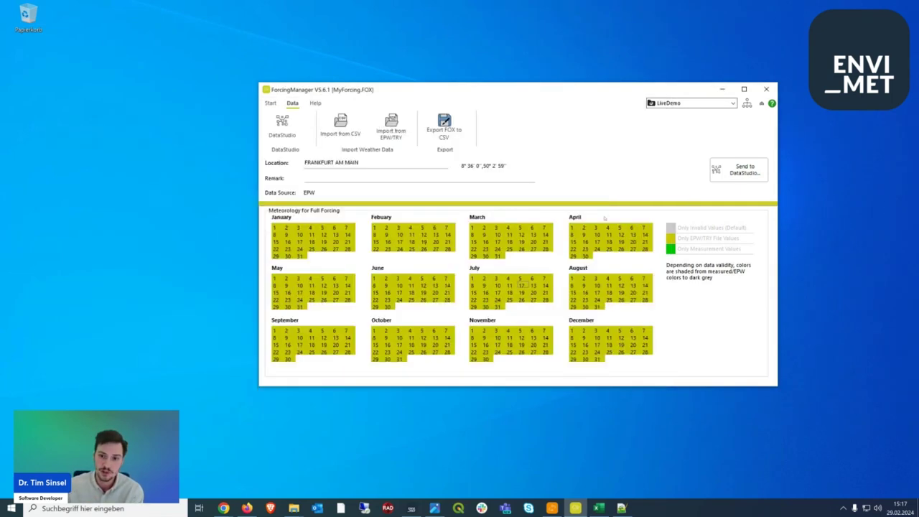
pyautogui.doubleClick(474, 282)
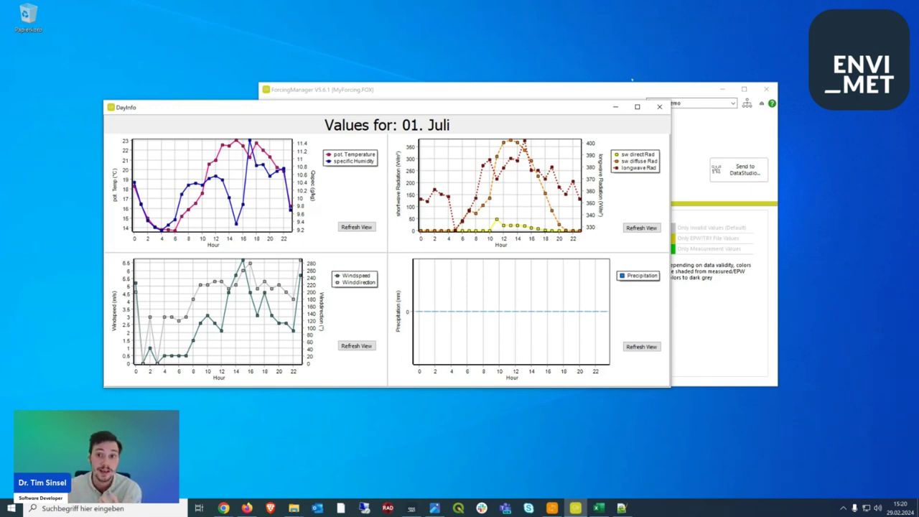
pyautogui.click(692, 135)
pyautogui.click(636, 276)
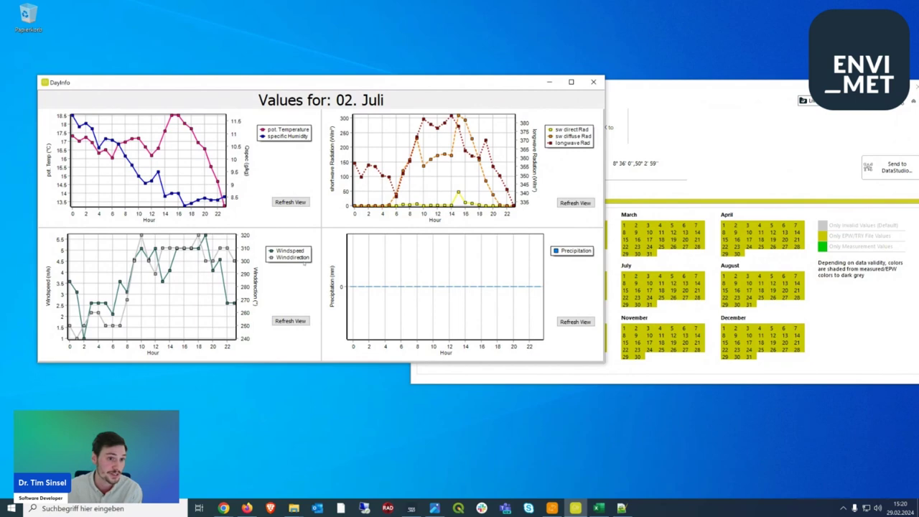
pyautogui.click(648, 276)
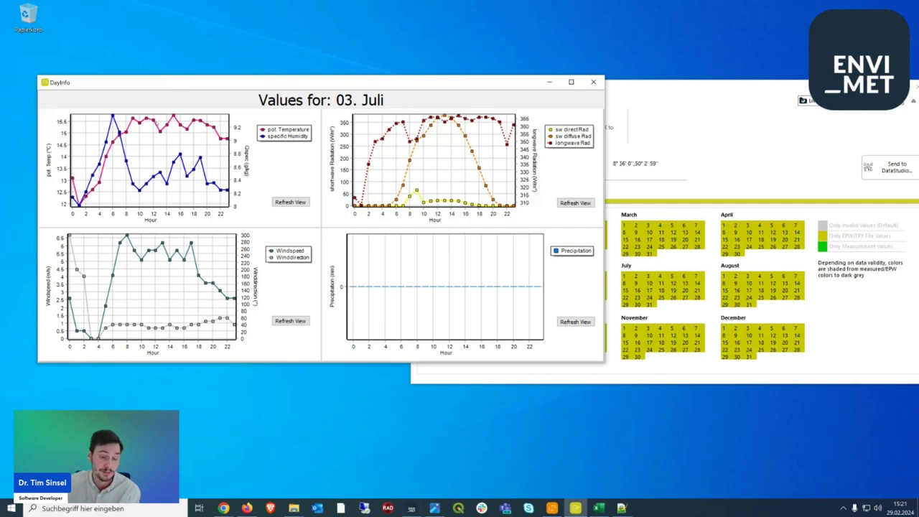
pyautogui.click(593, 81)
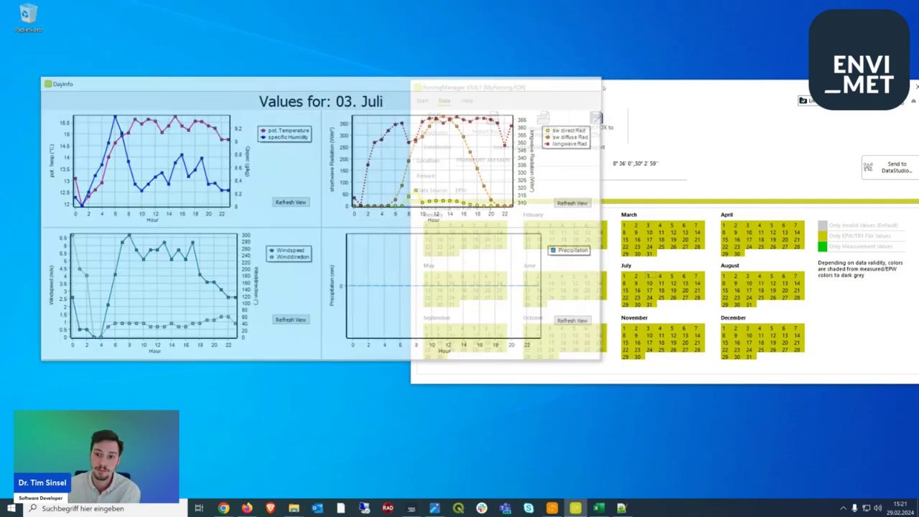
# Move ForcingManager fully onto the desktop and inspect the daily weather charts for 6 July.
pyautogui.moveTo(669, 84); pyautogui.dragTo(481, 86)
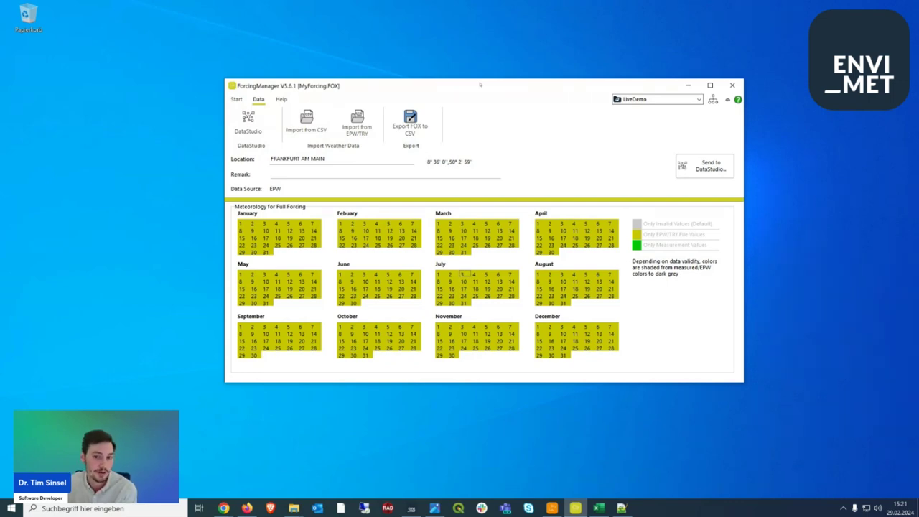
pyautogui.doubleClick(499, 274)
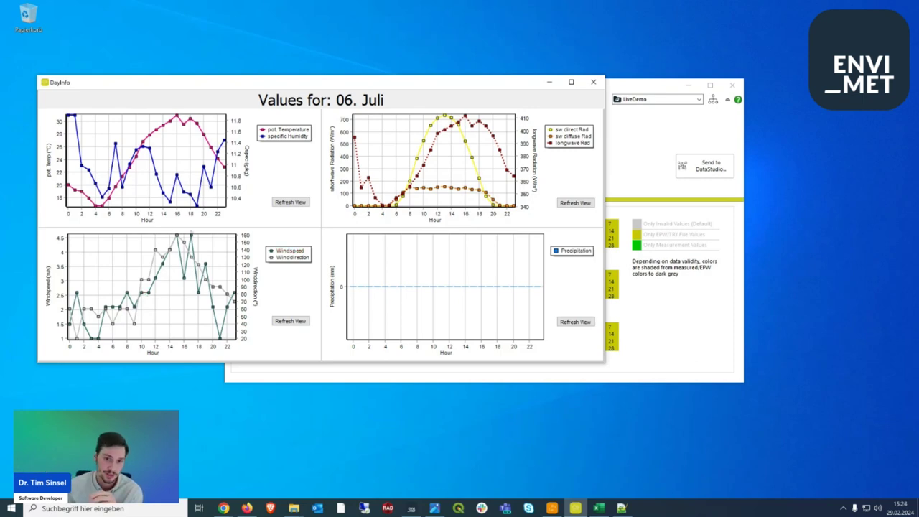
pyautogui.click(593, 82)
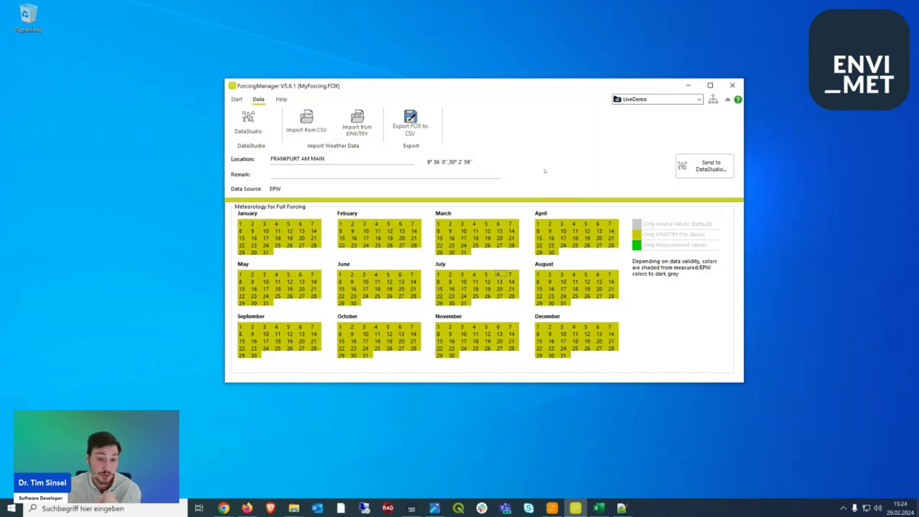
# Save the imported weather data as the forcing file MyForcing.FOX.
pyautogui.click(236, 99)
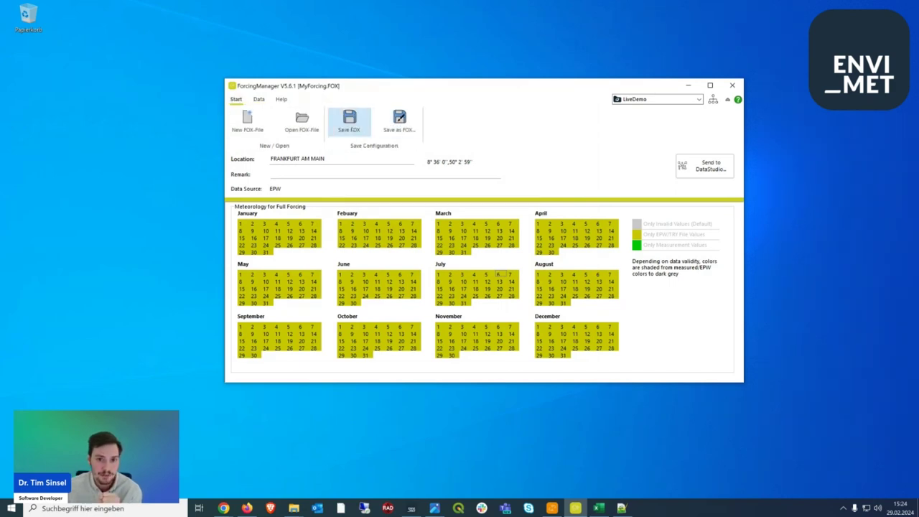
pyautogui.click(399, 121)
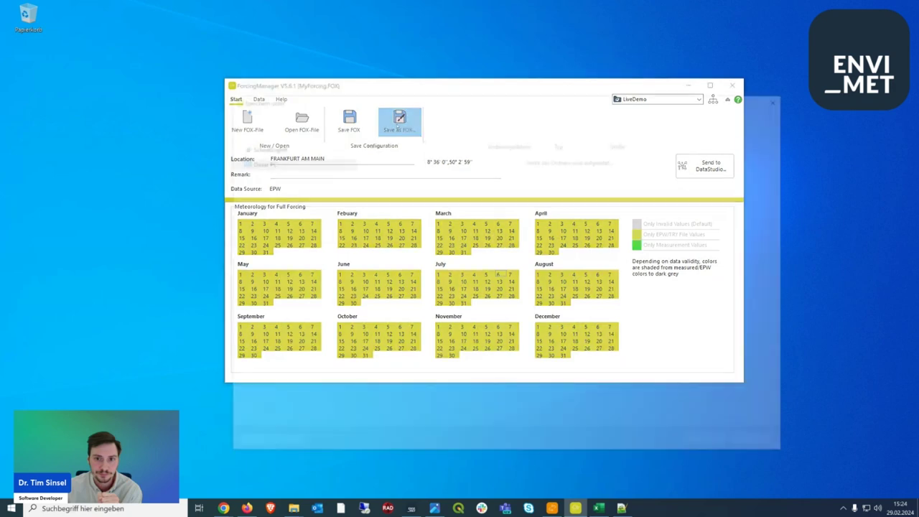
pyautogui.press('Return')
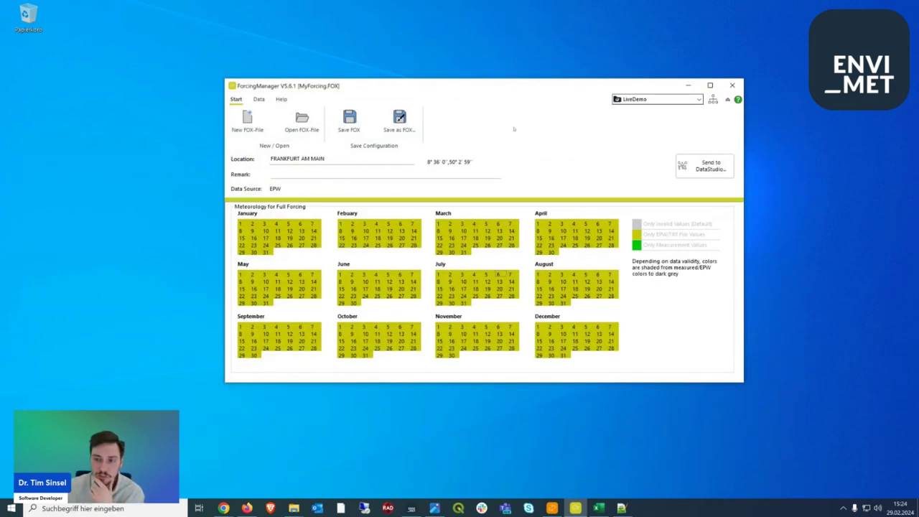
# Switch to ENVI-guide, refresh the project's forcing files and assign MyForcing.FOX as the forcing file for the simulation.
pyautogui.hotkey('alt', 'Tab')
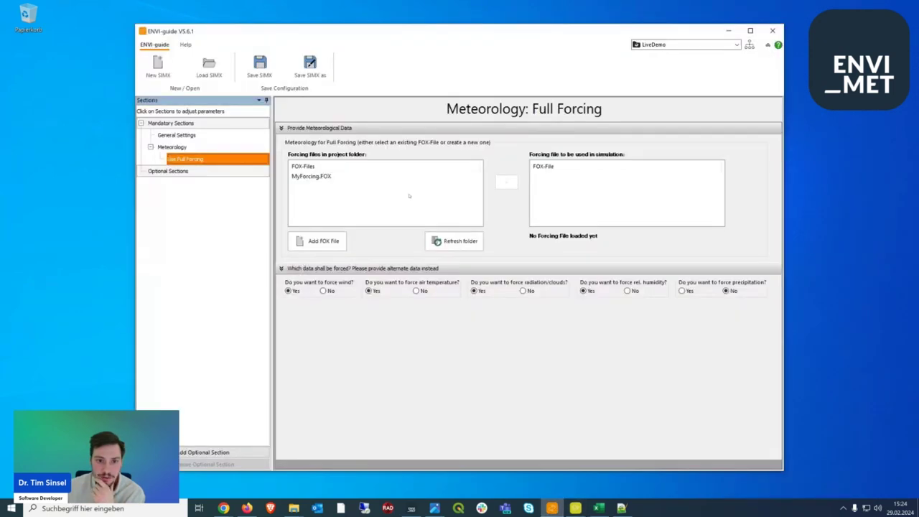
pyautogui.click(454, 241)
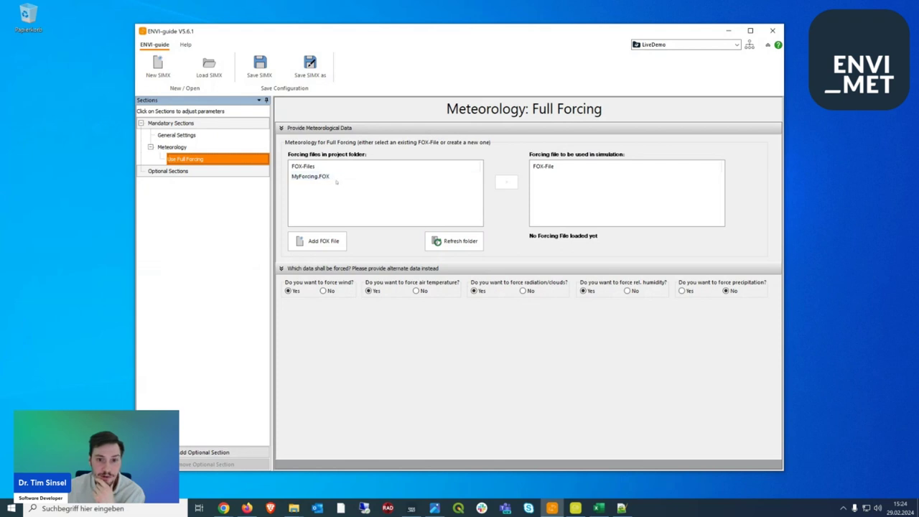
pyautogui.click(336, 178)
pyautogui.click(506, 182)
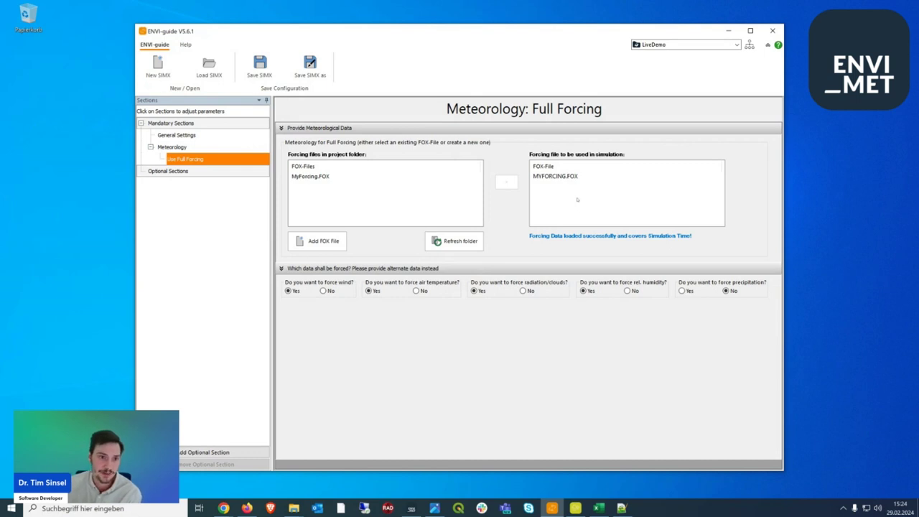
# Review the General Settings, set wind forcing to No in the full forcing options and select the constant windspeed value.
pyautogui.click(178, 136)
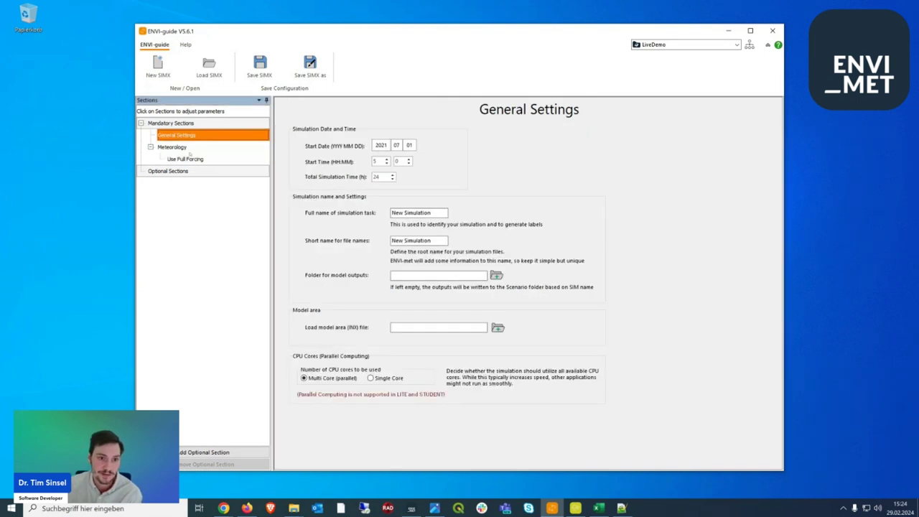
pyautogui.click(189, 159)
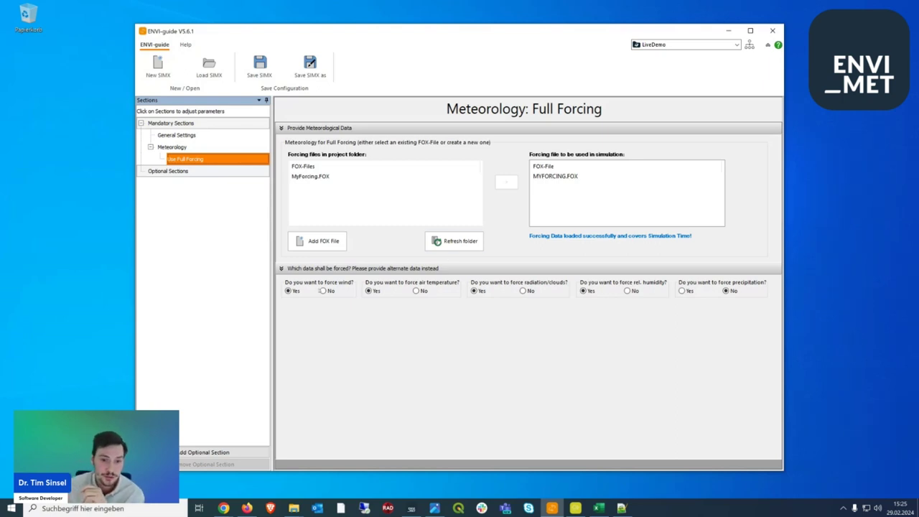
pyautogui.click(323, 291)
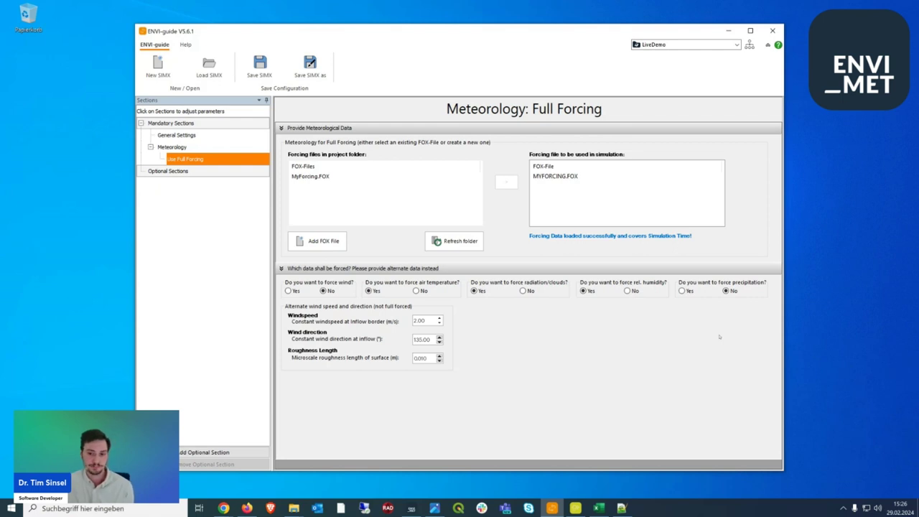
pyautogui.moveTo(433, 320); pyautogui.dragTo(414, 320)
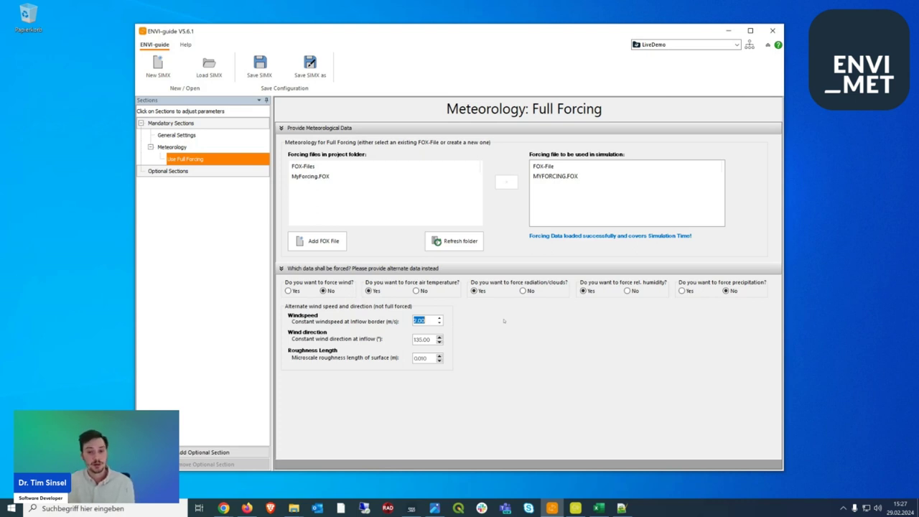
# Toggle air temperature forcing to No and back to Yes, and inspect the 6 July weather charts in ForcingManager.
pyautogui.click(416, 291)
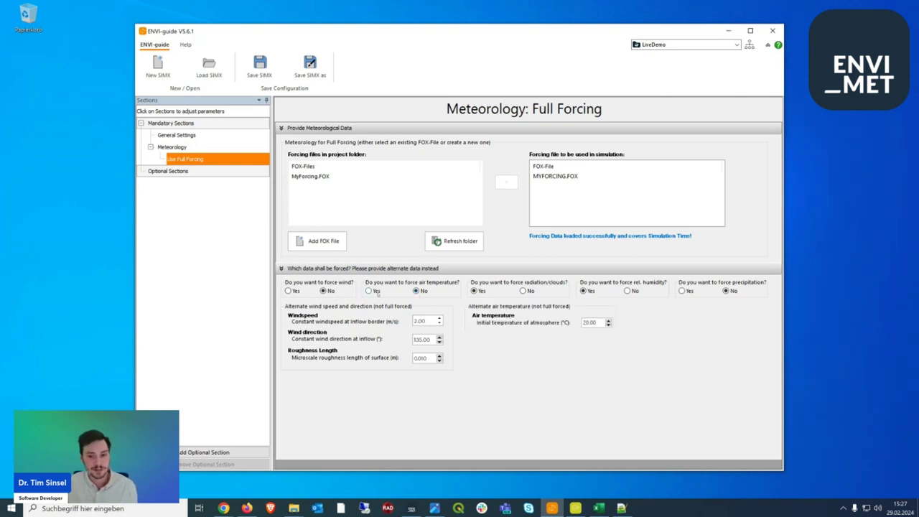
pyautogui.click(370, 291)
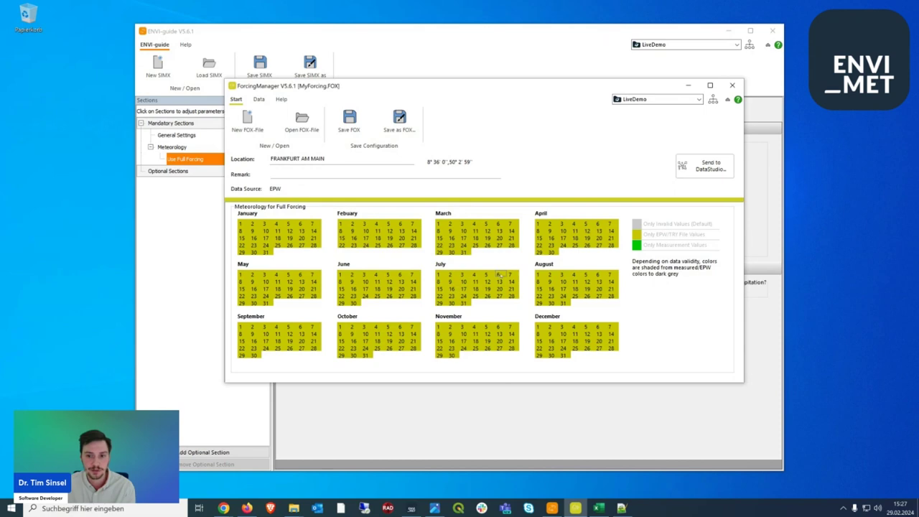
pyautogui.click(499, 275)
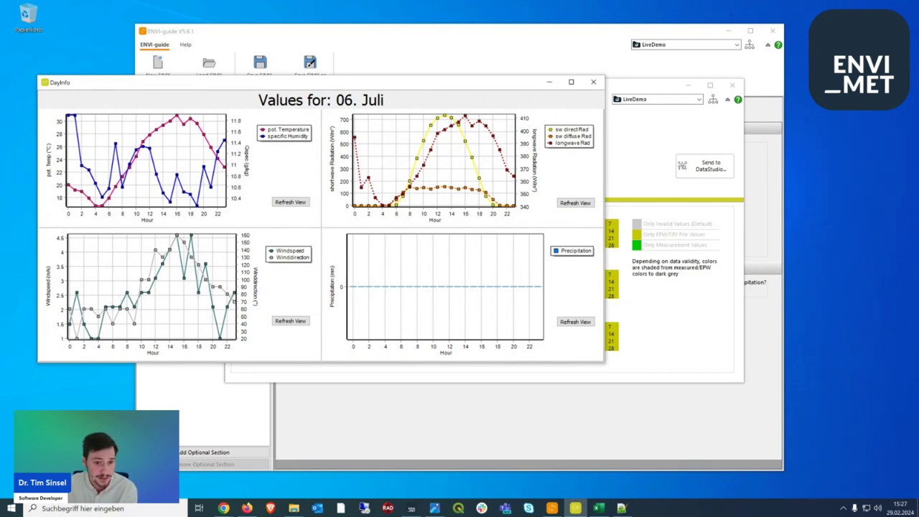
pyautogui.click(585, 73)
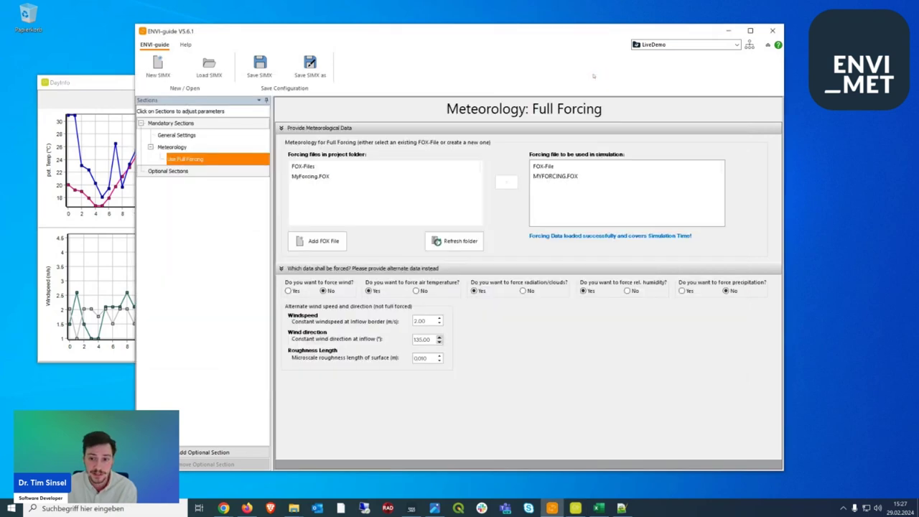
# Set the constant windspeed at the inflow border to 2.50 m/s and the constant wind direction to 60°.
pyautogui.doubleClick(430, 319)
pyautogui.click(430, 319)
pyautogui.press('BackSpace')
pyautogui.press('BackSpace')
pyautogui.write('5')
pyautogui.doubleClick(425, 338)
pyautogui.write('60')
pyautogui.hotkey('shift', 'Tab')
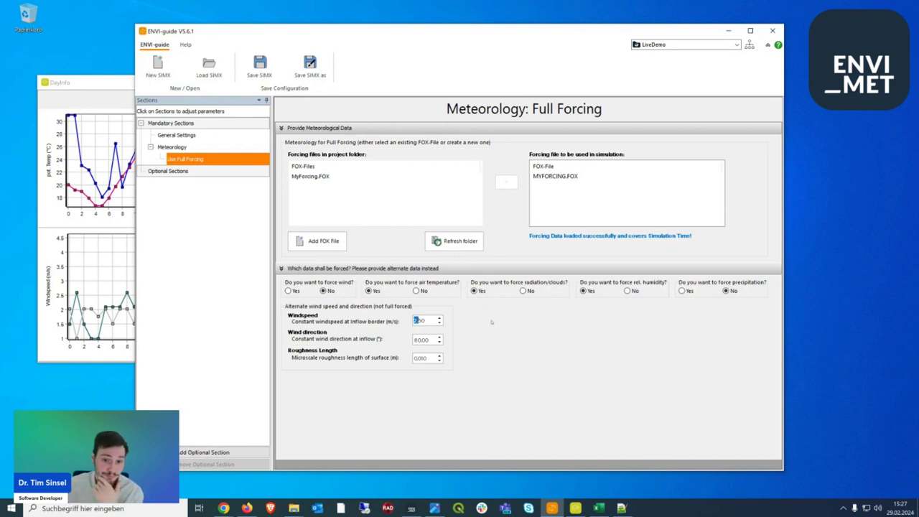
pyautogui.click(396, 314)
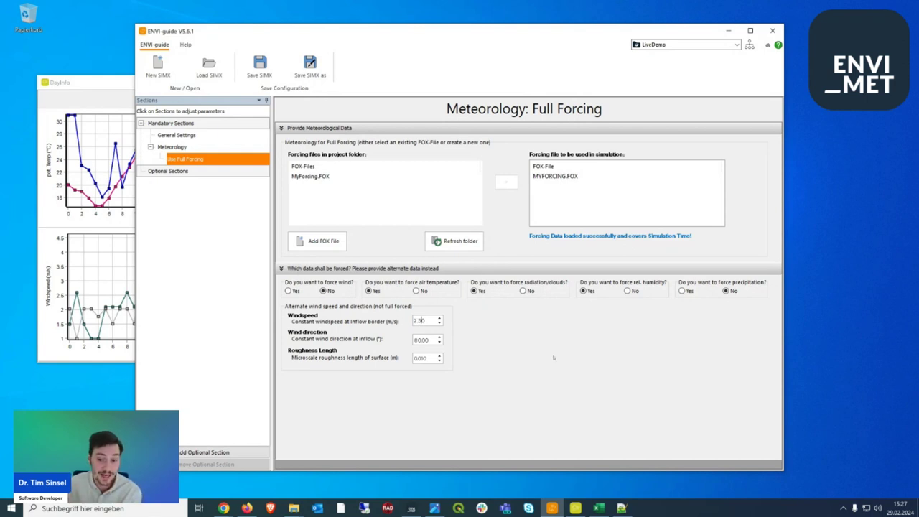
# Switch to ForcingManager, close the 6 July charts and return to ENVI-guide.
pyautogui.click(576, 509)
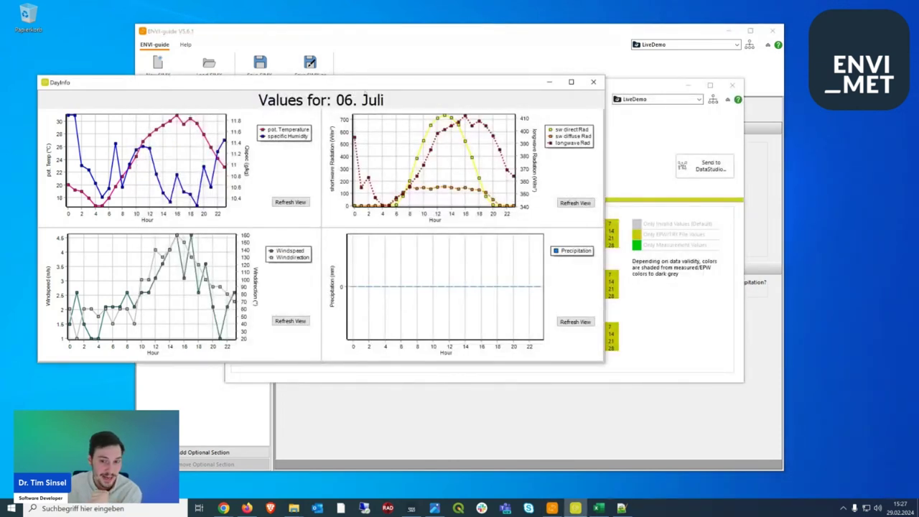
pyautogui.click(593, 82)
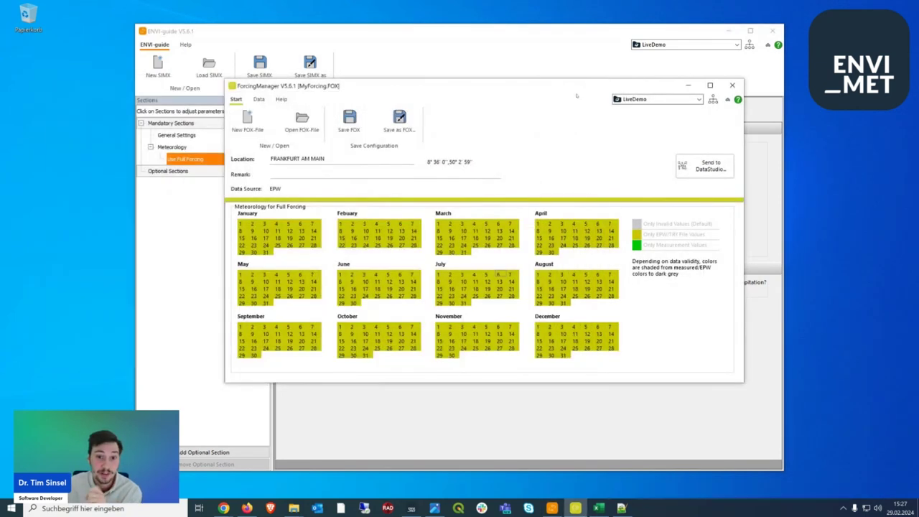
pyautogui.click(503, 434)
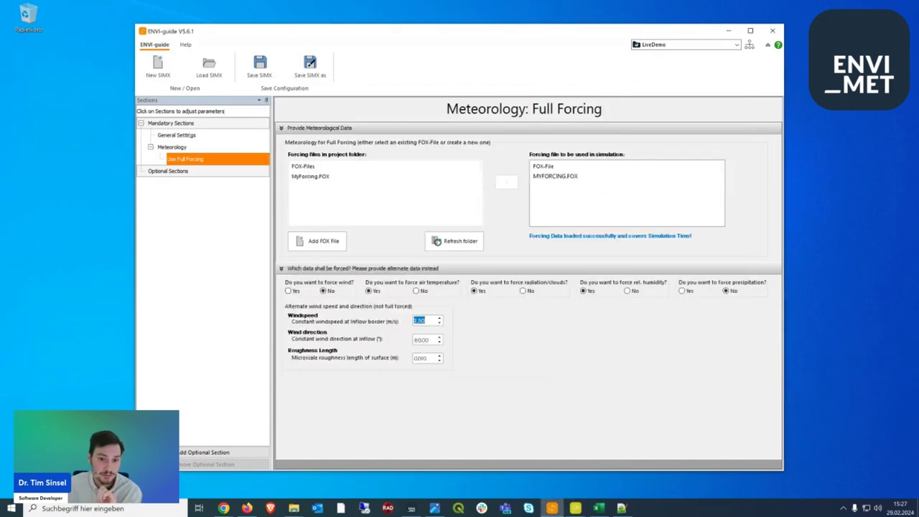
# Set the simulation's start date to 2021-07-06 in the General Settings and return to the full forcing section.
pyautogui.click(176, 135)
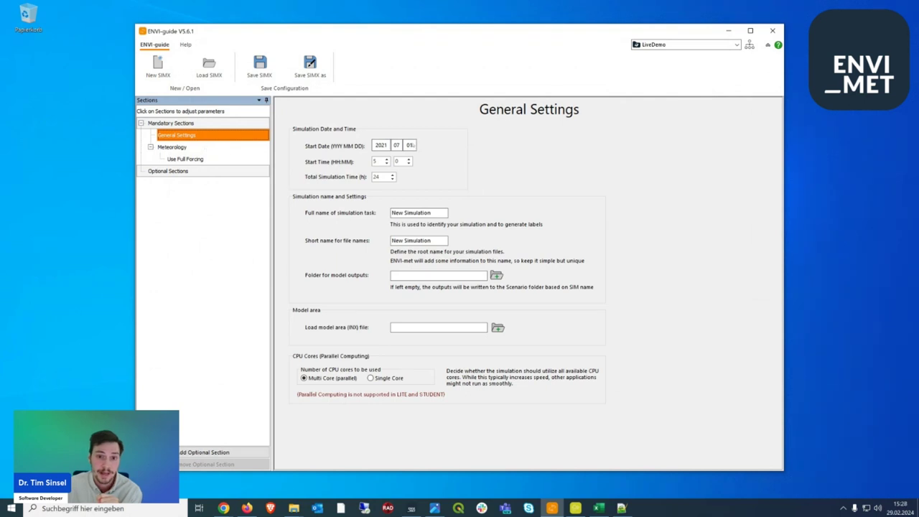
pyautogui.click(409, 145)
pyautogui.click(410, 183)
pyautogui.click(410, 183)
pyautogui.click(409, 182)
pyautogui.click(410, 182)
pyautogui.click(409, 183)
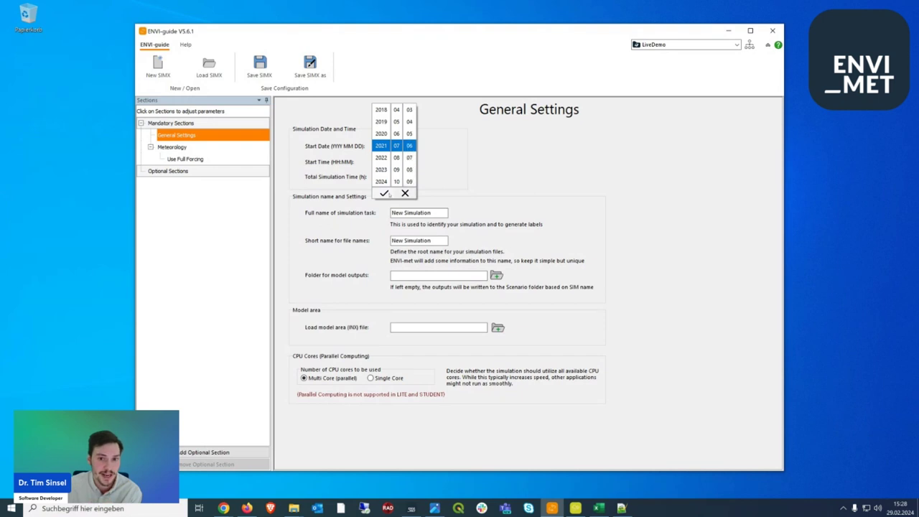
pyautogui.click(566, 205)
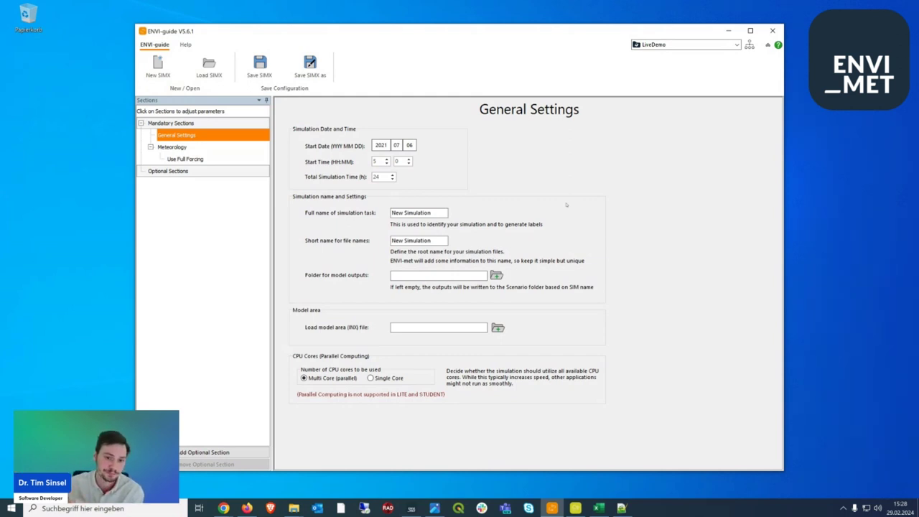
pyautogui.click(185, 158)
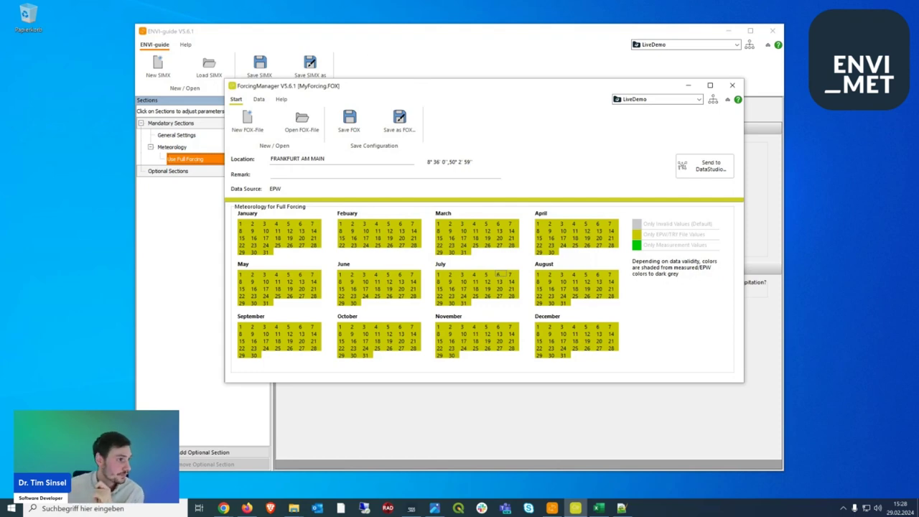
# Check the StreamYard chat, view the daily weather charts for 16 March in ForcingManager and return to ENVI-guide.
pyautogui.hotkey('alt', 'Tab')
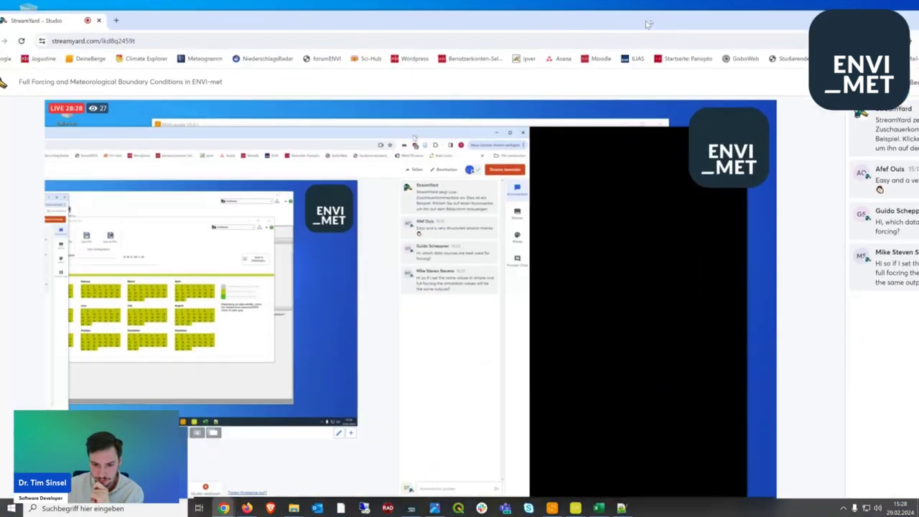
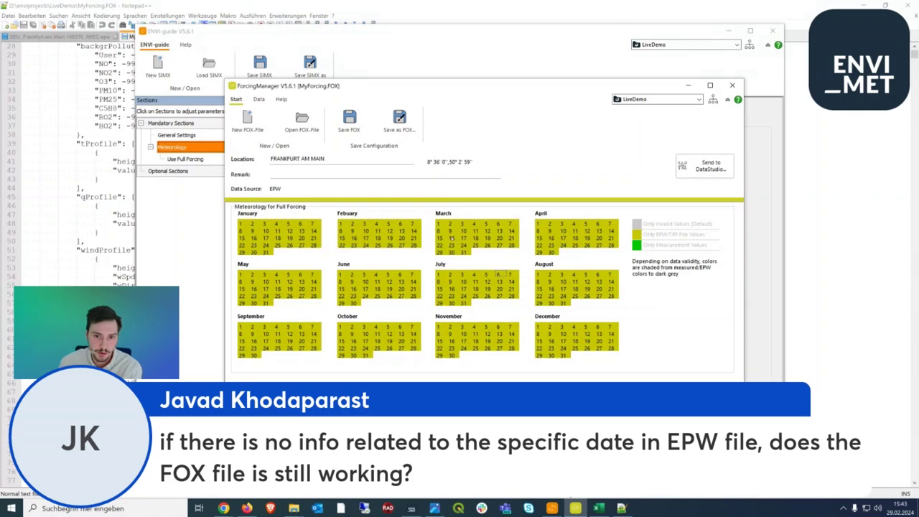
pyautogui.click(451, 239)
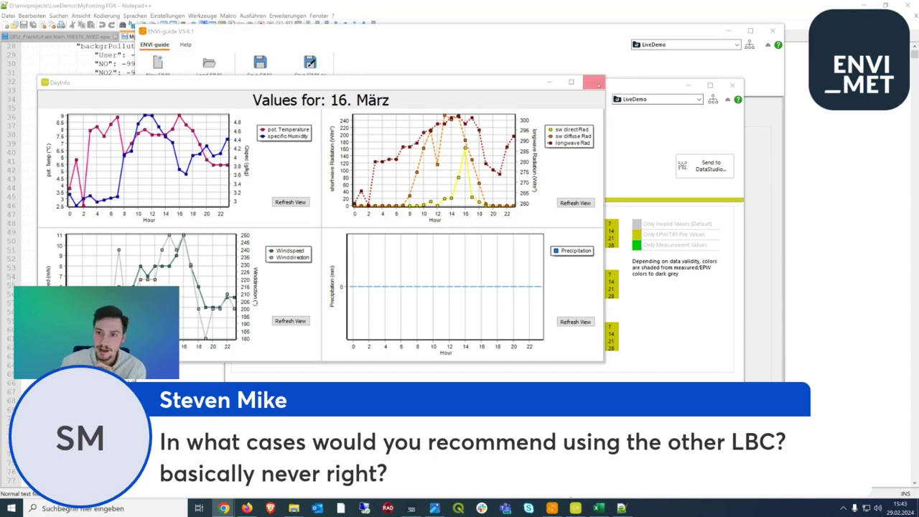
pyautogui.click(594, 82)
pyautogui.hotkey('alt', 'F4')
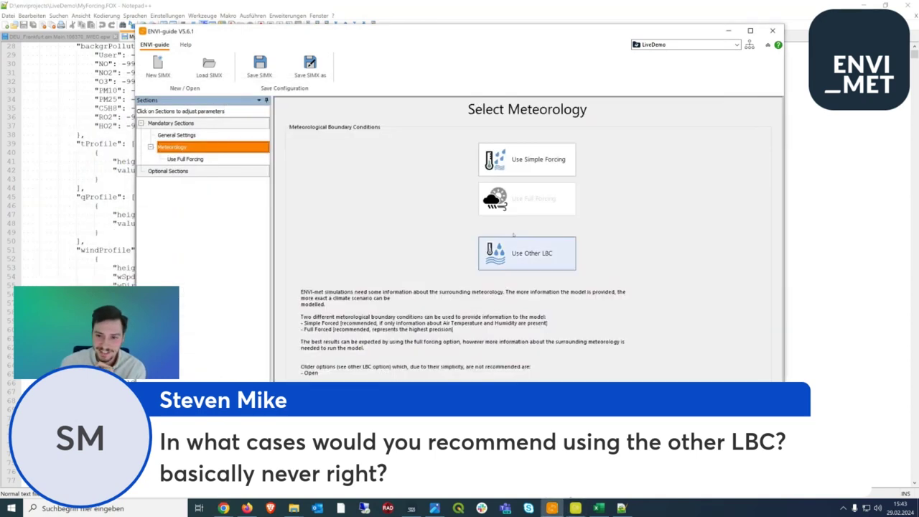
# Change the meteorology to Use Other LBC and review the lateral boundary condition options for temperature and humidity.
pyautogui.click(525, 252)
pyautogui.click(484, 272)
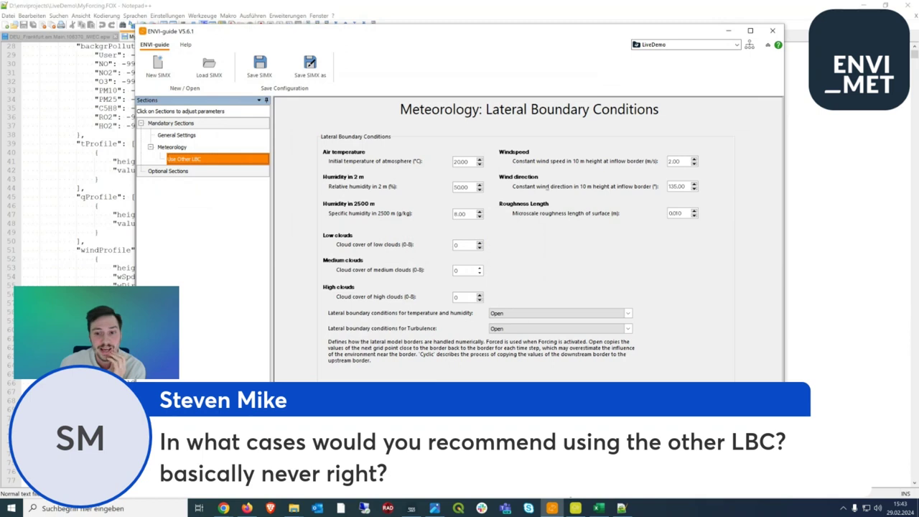
pyautogui.click(541, 314)
pyautogui.click(623, 288)
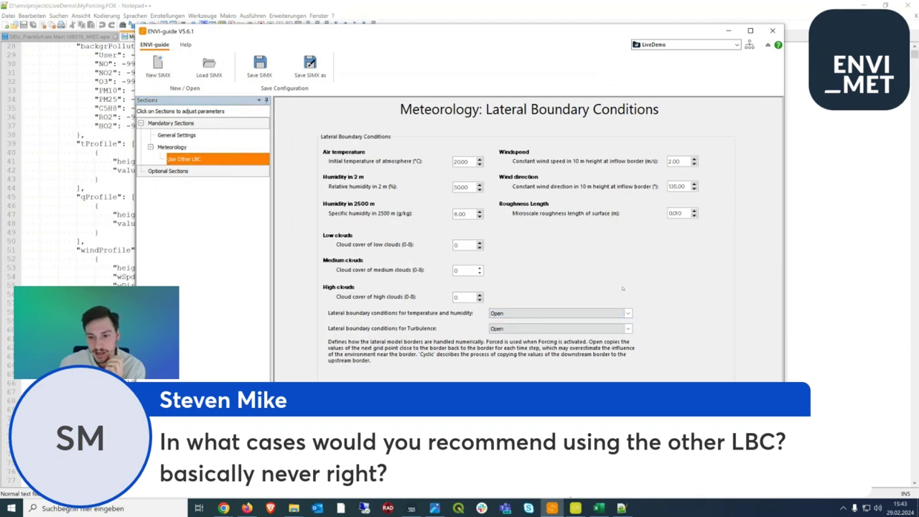
# Change the simulation's meteorology back to Use Full Forcing.
pyautogui.click(189, 147)
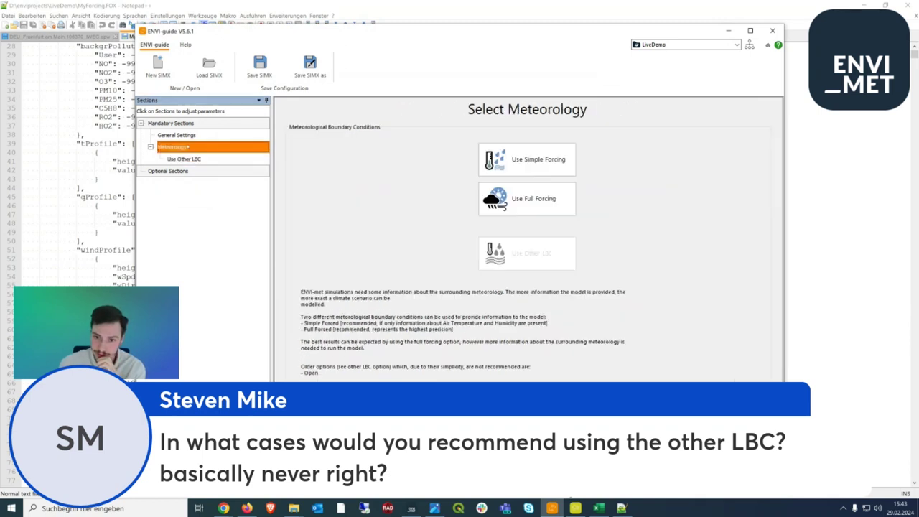
pyautogui.click(520, 199)
pyautogui.click(485, 272)
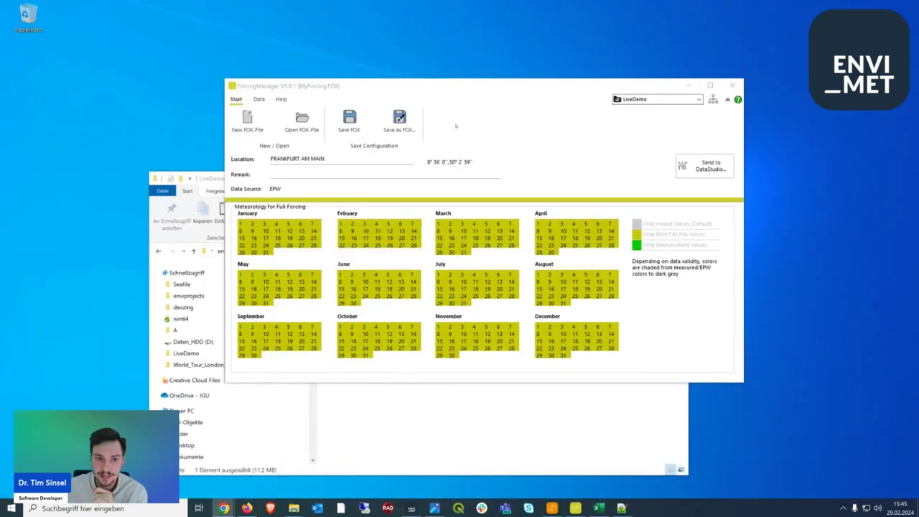
# Arrange the ForcingManager and LiveDemo folder windows and show ForcingData_Example.csv in a smaller Excel window.
pyautogui.moveTo(562, 178); pyautogui.dragTo(565, 225)
pyautogui.moveTo(536, 90); pyautogui.dragTo(546, 40)
pyautogui.click(268, 50)
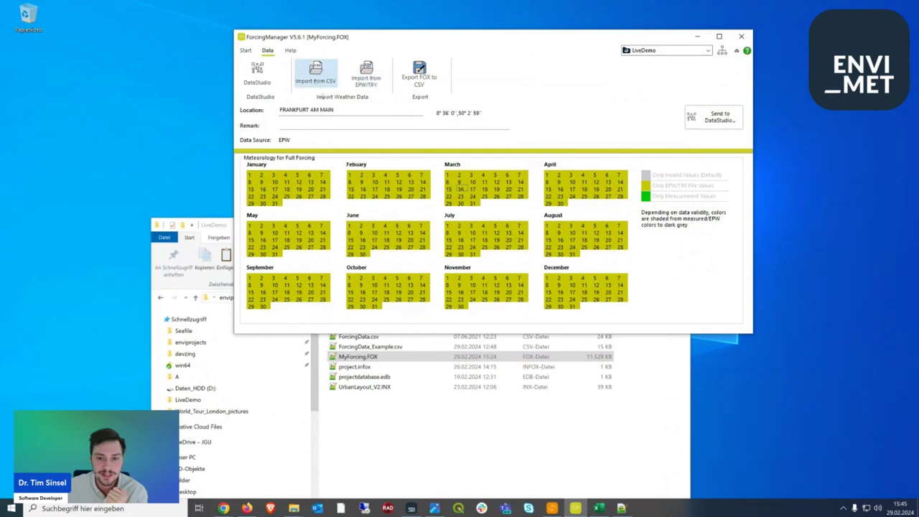
pyautogui.click(424, 425)
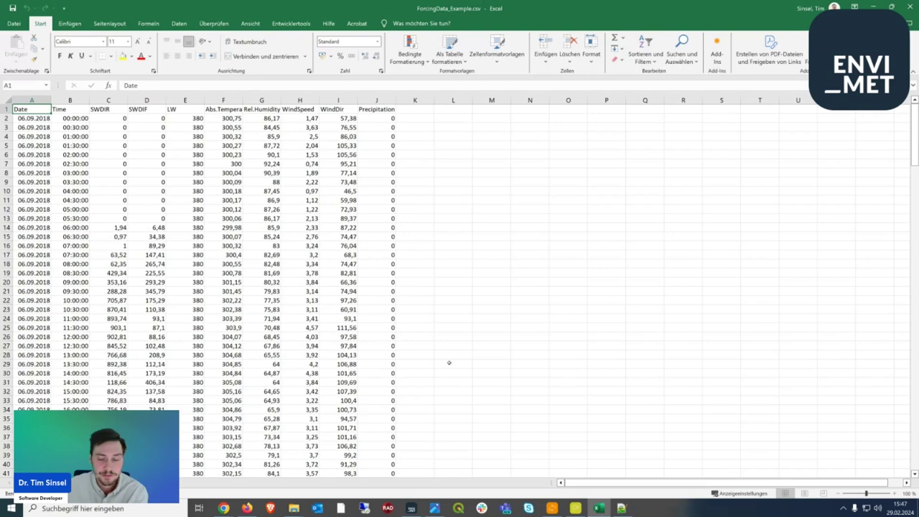
pyautogui.click(892, 7)
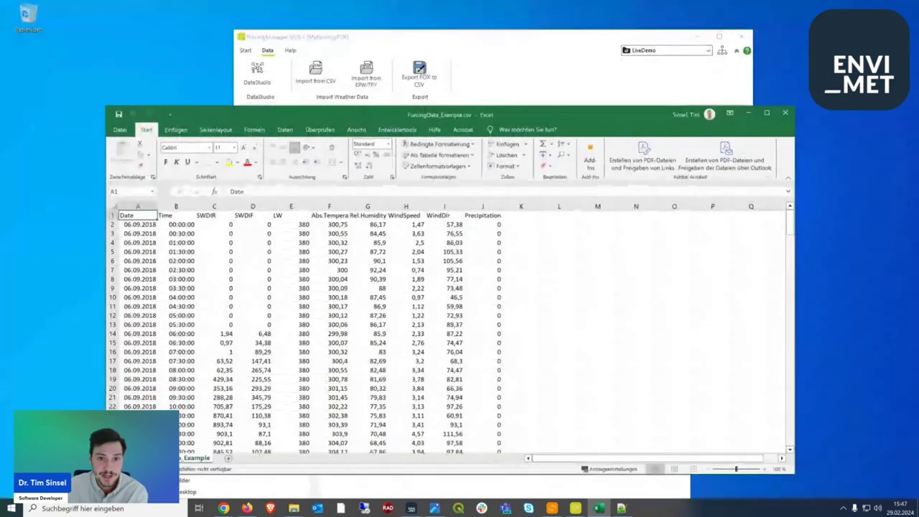
pyautogui.moveTo(427, 114); pyautogui.dragTo(445, 137)
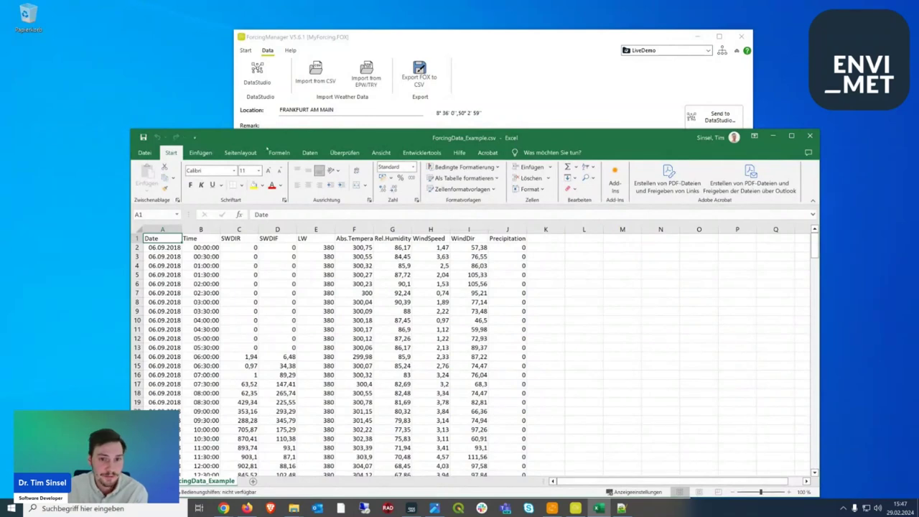
# Start a weather data import from CSV in ForcingManager with radiation forcing (direct, diffuse, longwave).
pyautogui.click(467, 70)
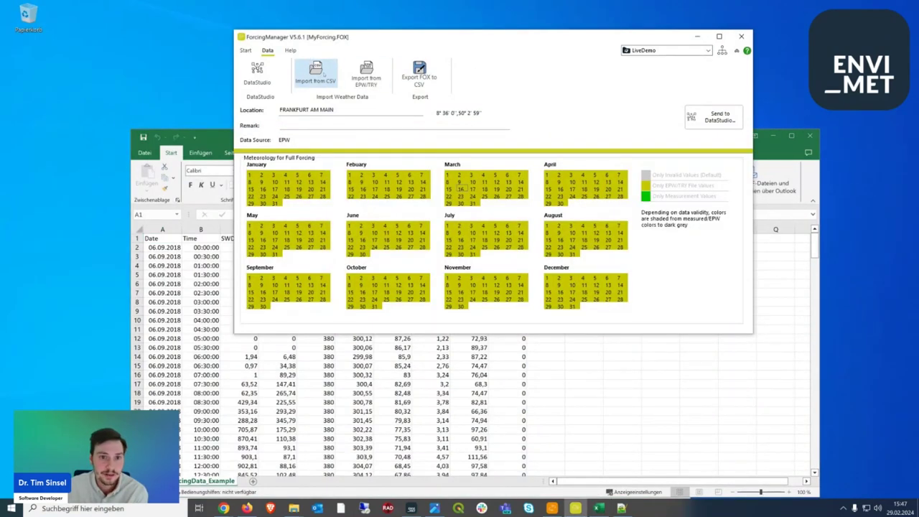
pyautogui.click(321, 74)
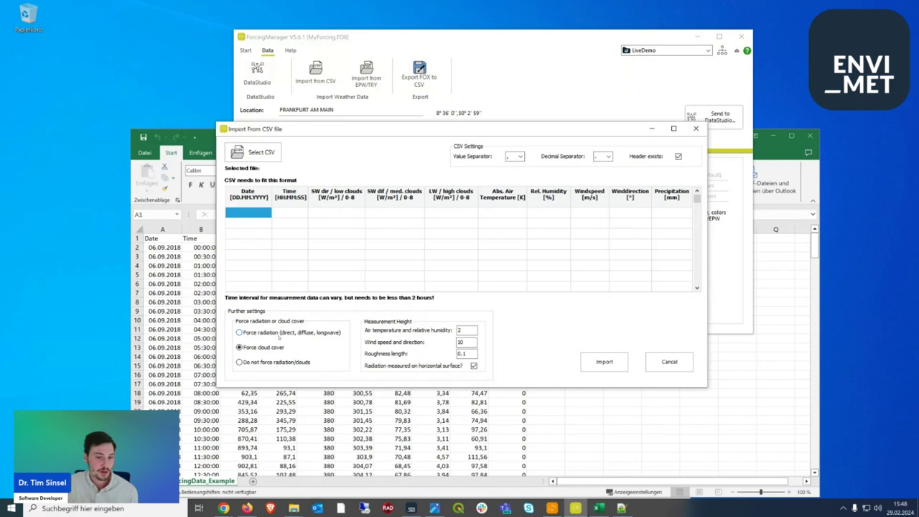
pyautogui.click(277, 334)
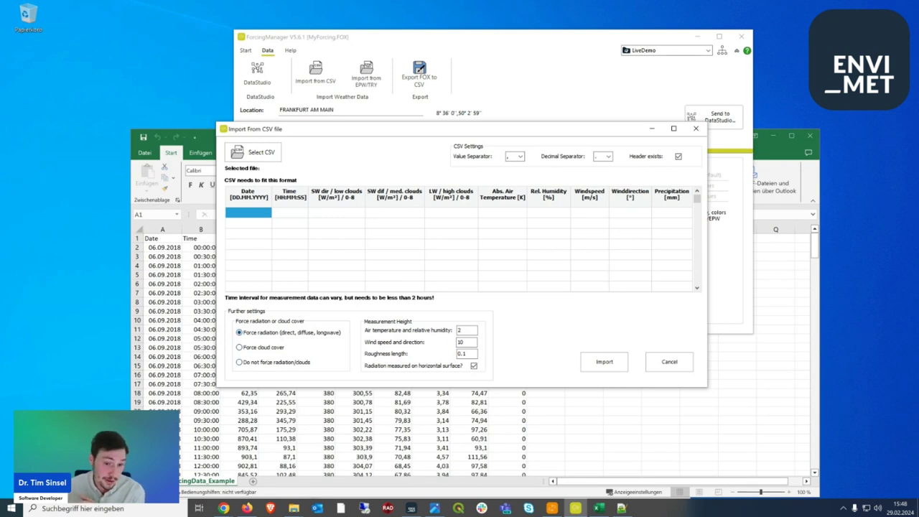
# Compare the columns of ForcingData_Example.csv in Excel with the required CSV import format and minimize Excel.
pyautogui.hotkey('alt', 'Tab')
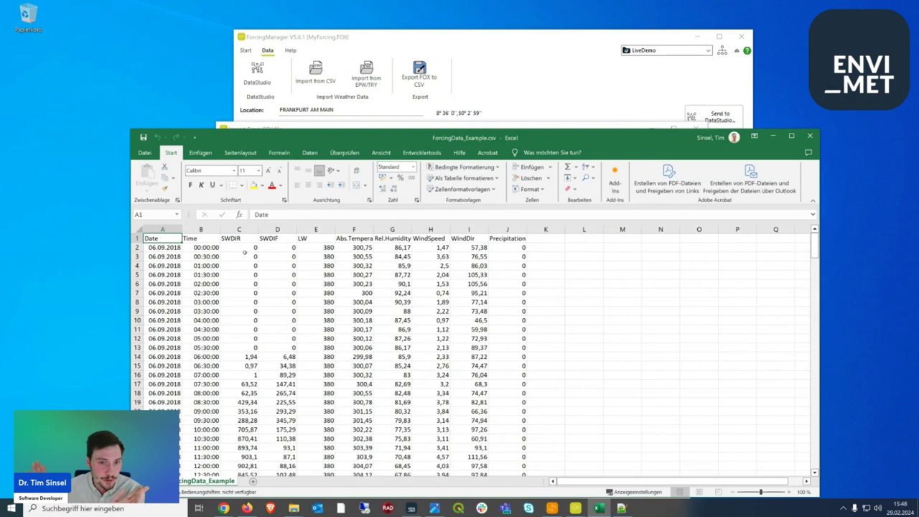
pyautogui.hotkey('alt', 'Tab')
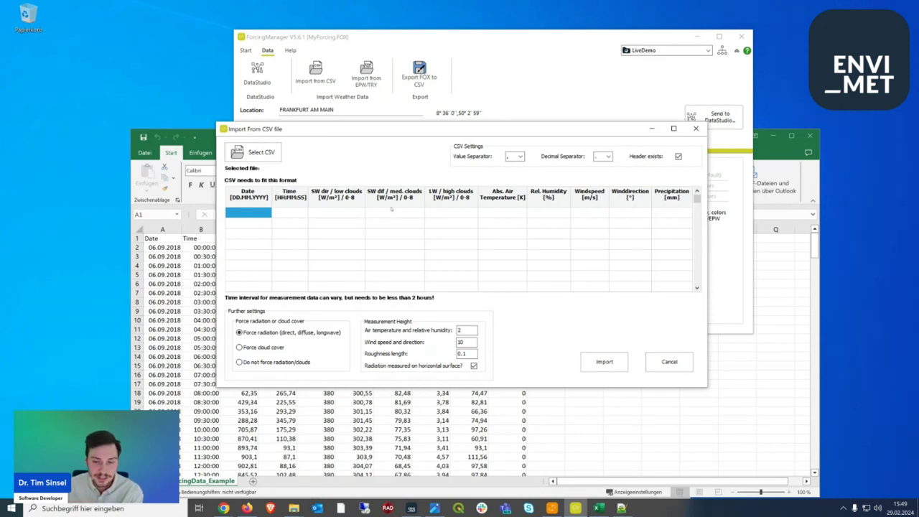
pyautogui.hotkey('alt', 'Tab')
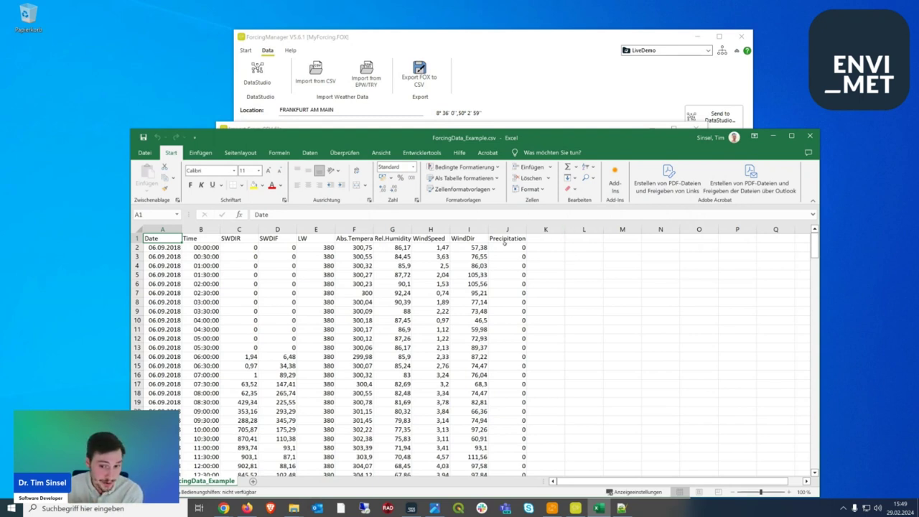
pyautogui.click(773, 136)
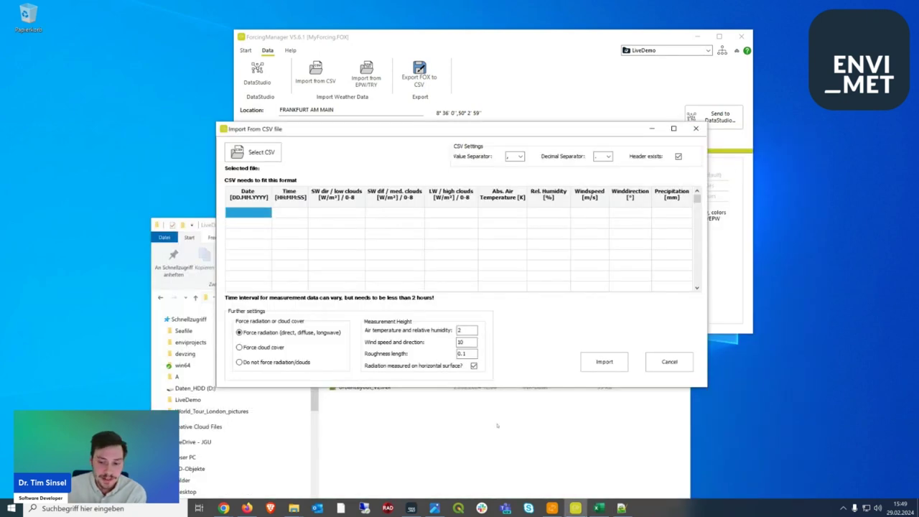
# Open ForcingData_Example.csv from the LiveDemo folder in Notepad++ and enlarge its text.
pyautogui.click(622, 508)
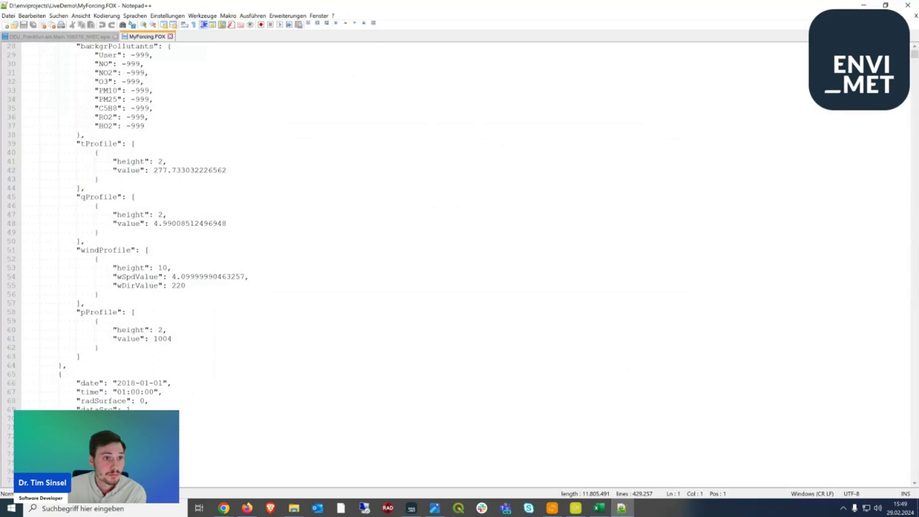
pyautogui.click(865, 5)
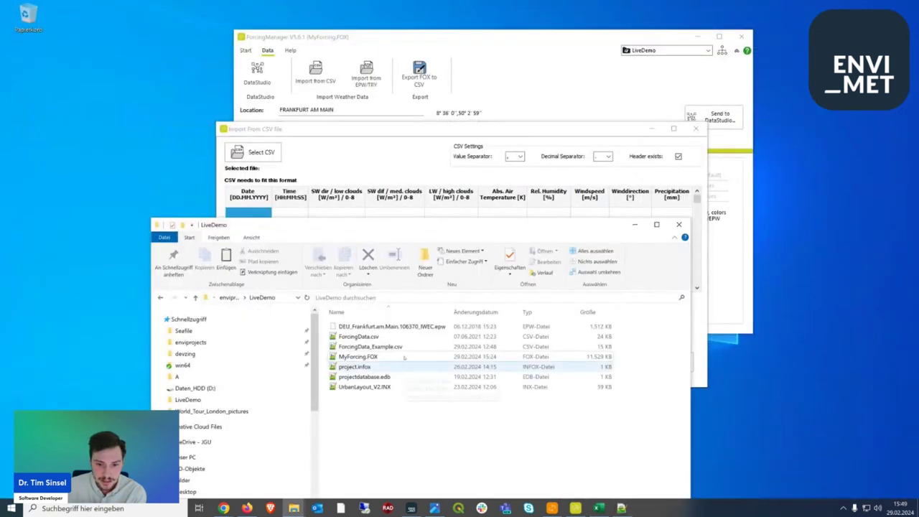
pyautogui.click(406, 347)
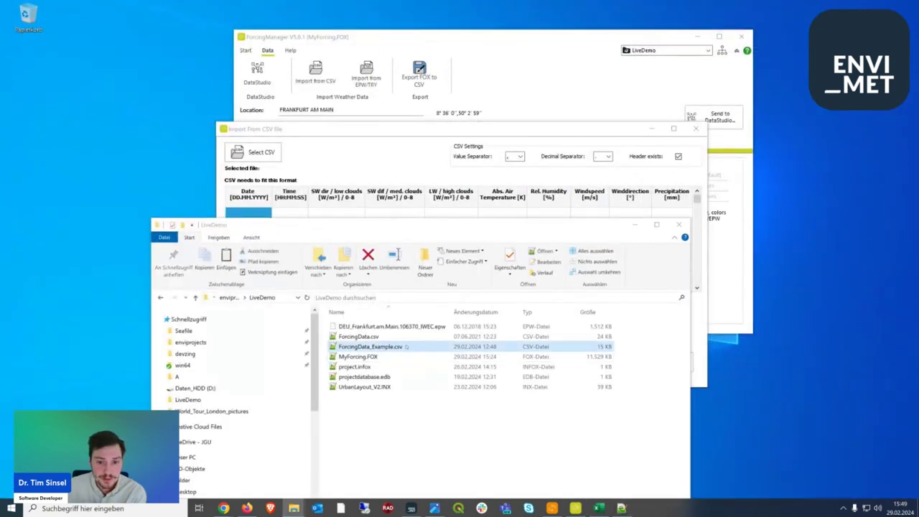
pyautogui.doubleClick(406, 347)
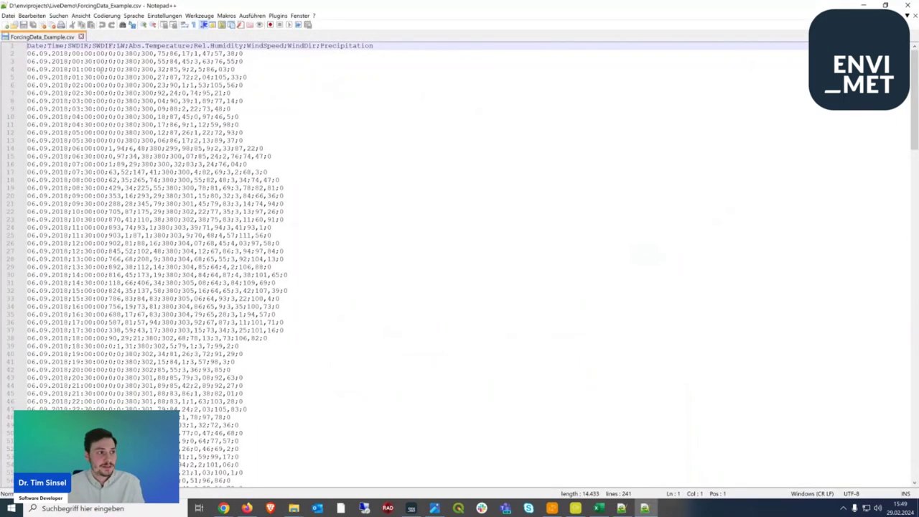
pyautogui.scroll(5, 215, 259)
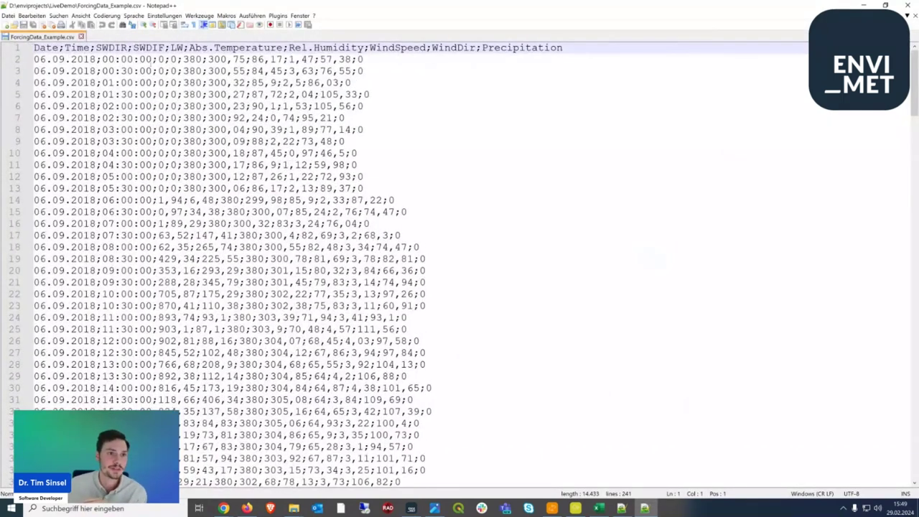
# Examine the value separators and decimal separators used in the raw text of ForcingData_Example.csv.
pyautogui.scroll(-3, 46, 55)
pyautogui.scroll(3, 46, 55)
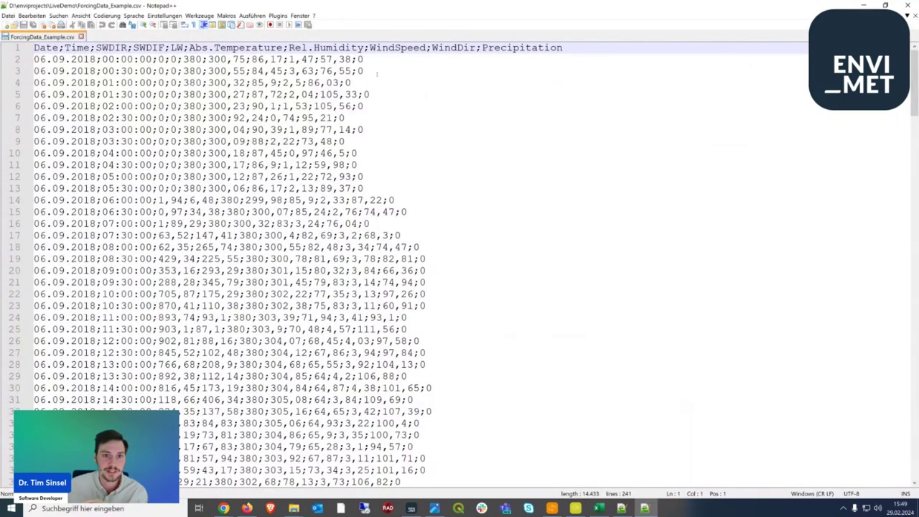
pyautogui.scroll(-3, 460, 259)
pyautogui.scroll(3, 459, 258)
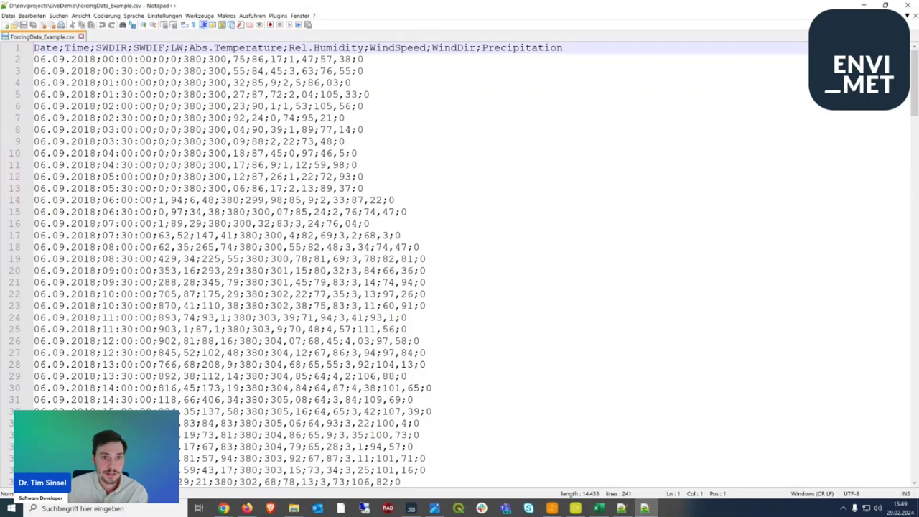
pyautogui.scroll(-3, 124, 72)
pyautogui.scroll(3, 123, 71)
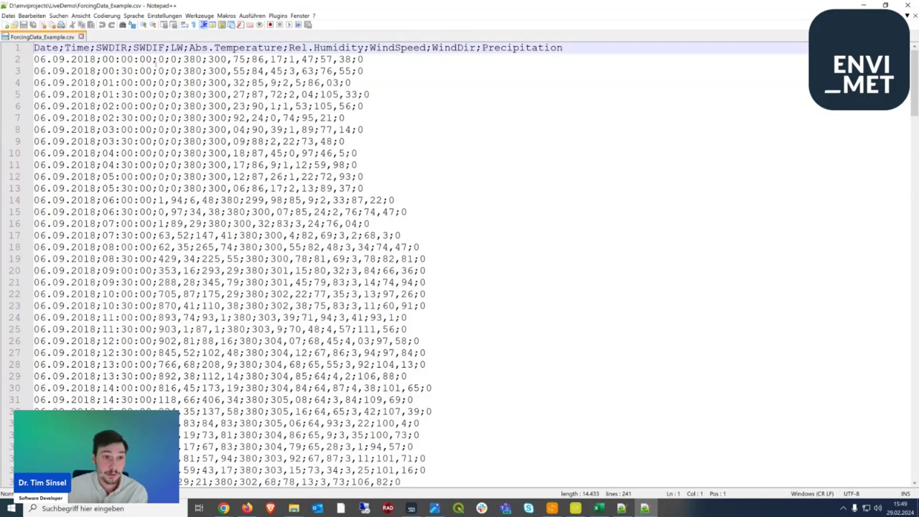
pyautogui.moveTo(102, 60); pyautogui.dragTo(96, 60)
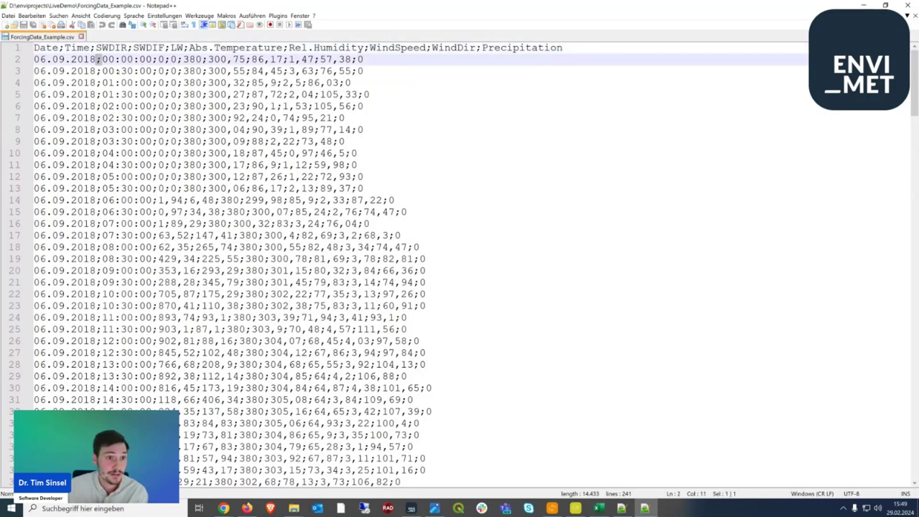
pyautogui.click(101, 71)
pyautogui.scroll(-3, 459, 266)
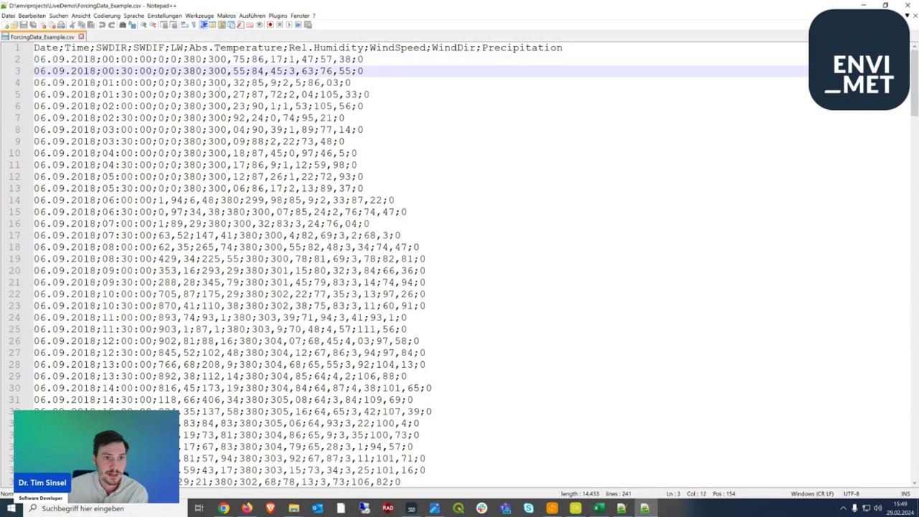
pyautogui.scroll(3, 460, 266)
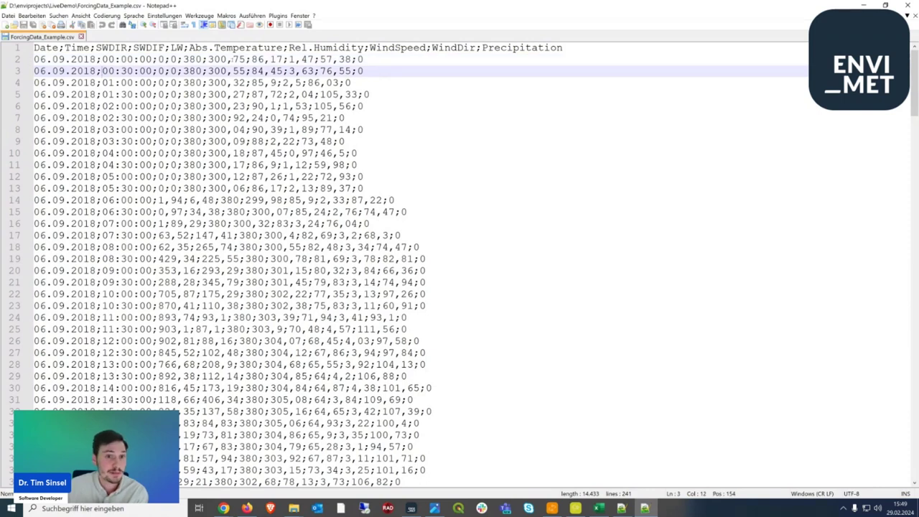
pyautogui.scroll(-3, 459, 266)
pyautogui.scroll(3, 460, 266)
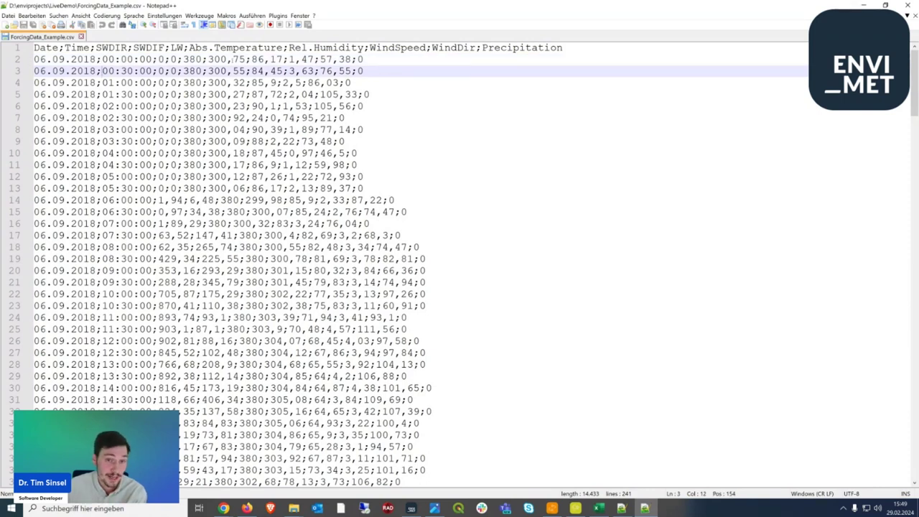
pyautogui.scroll(-3, 718, 11)
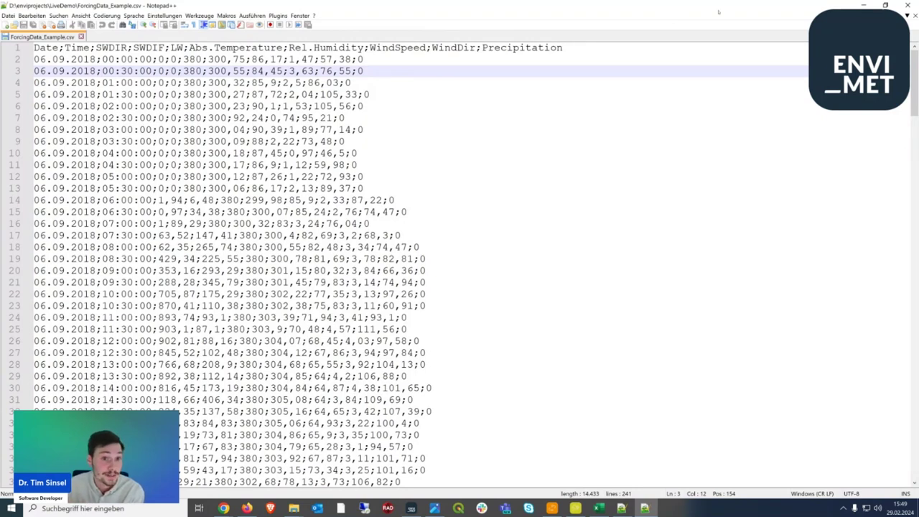
pyautogui.scroll(3, 718, 12)
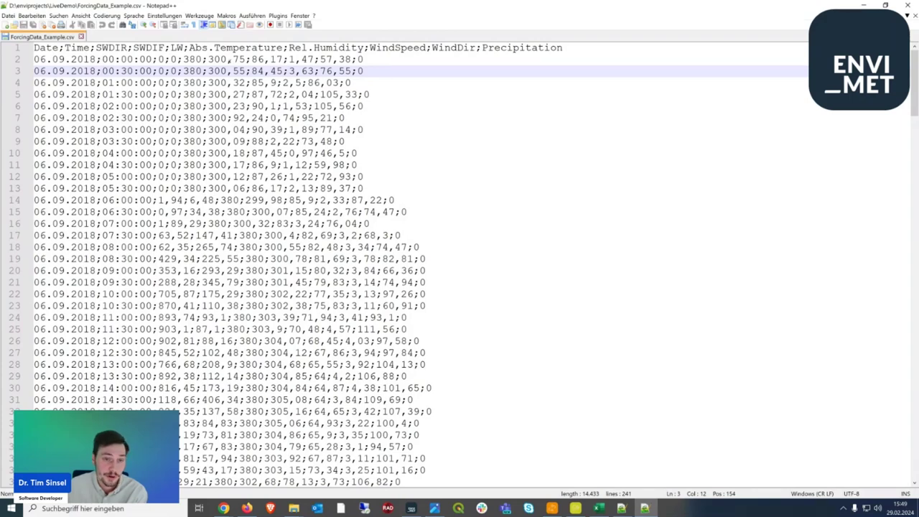
# Return to the ForcingManager CSV import and load ForcingData_Example.csv.
pyautogui.click(864, 5)
pyautogui.click(430, 125)
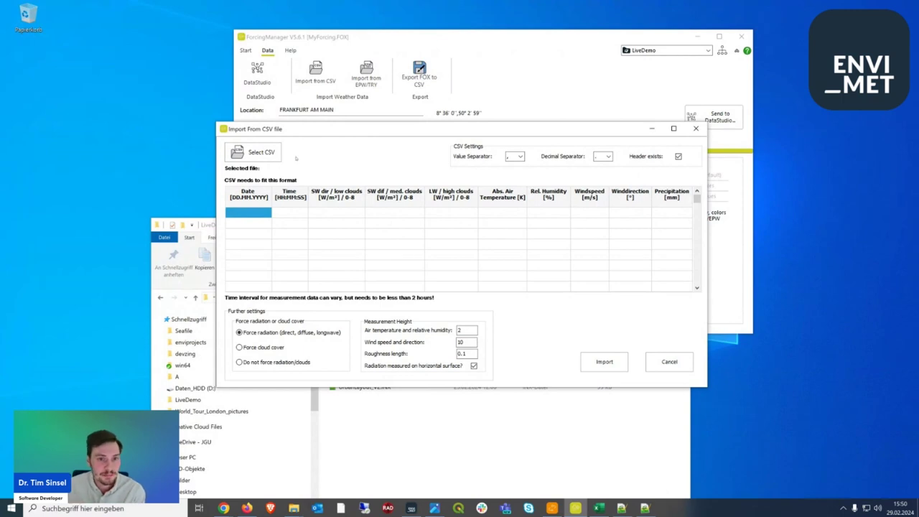
pyautogui.click(253, 153)
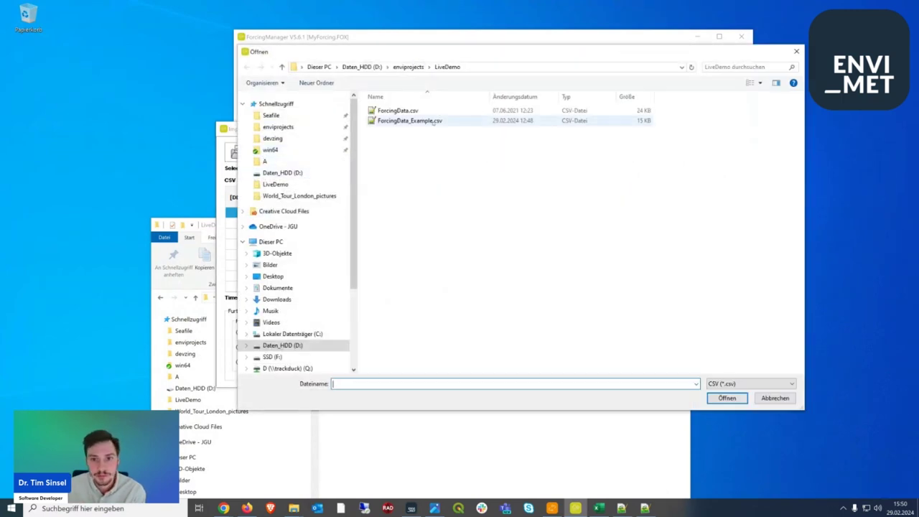
pyautogui.doubleClick(434, 121)
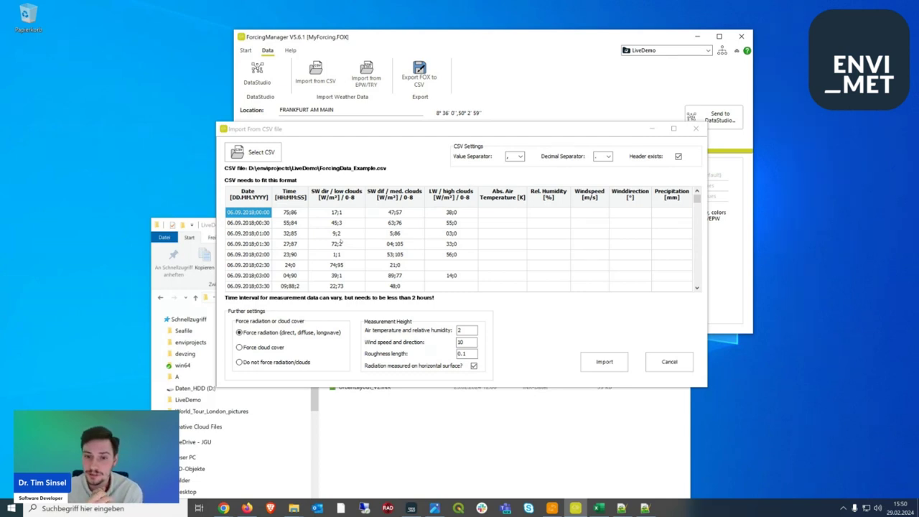
# Set the value separator to semicolon and the decimal separator to comma, leaving the header option enabled.
pyautogui.click(514, 156)
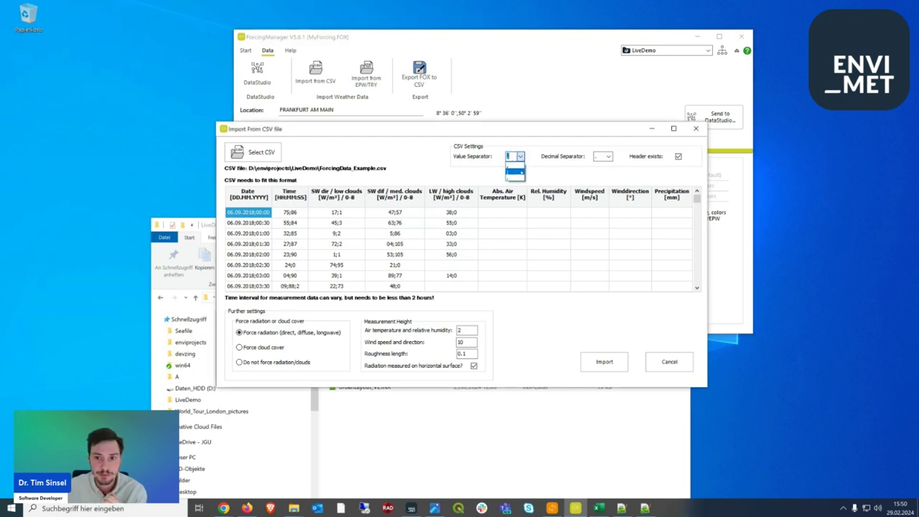
pyautogui.click(519, 170)
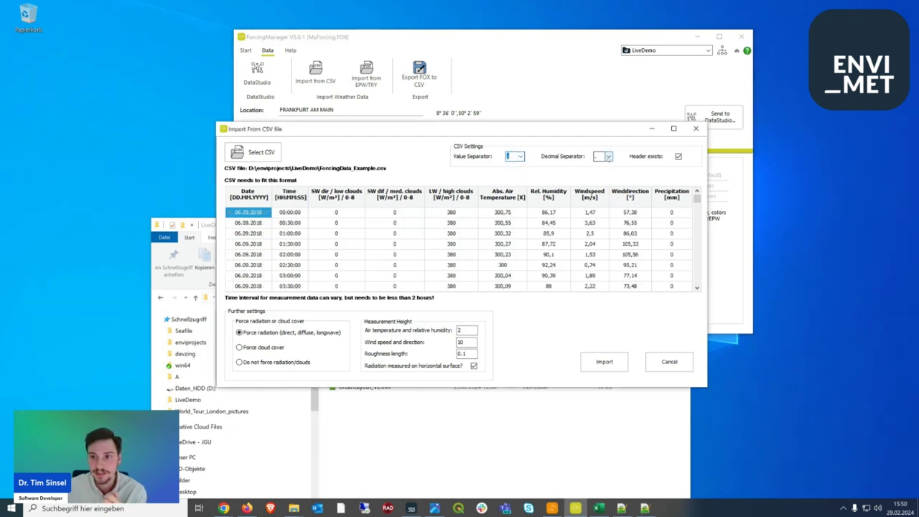
pyautogui.click(604, 156)
pyautogui.click(607, 171)
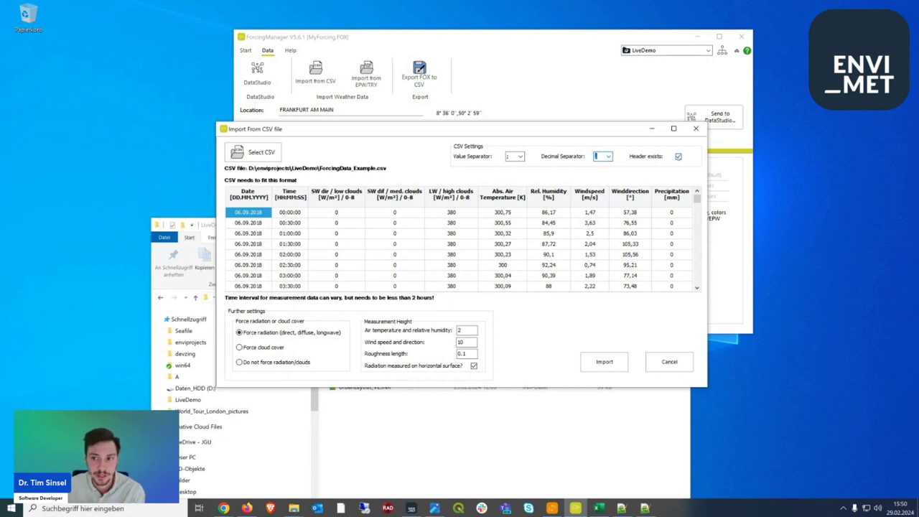
pyautogui.click(678, 156)
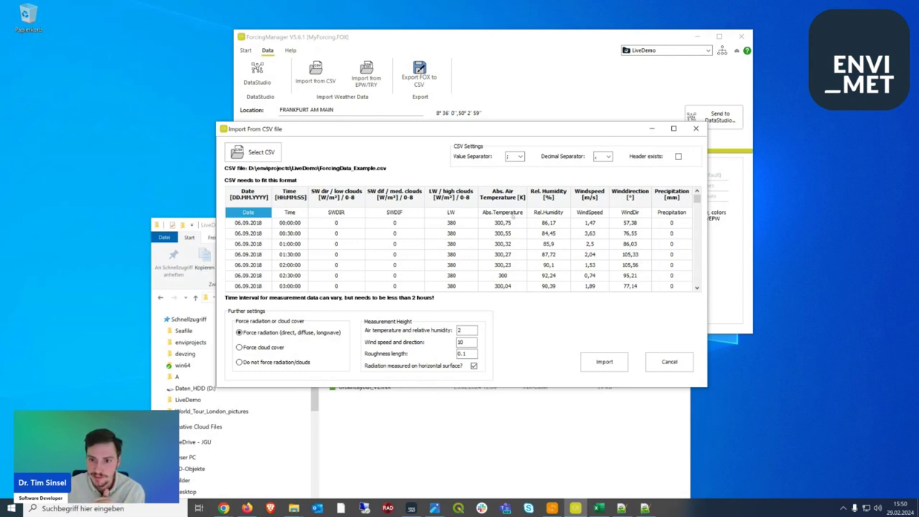
pyautogui.click(678, 156)
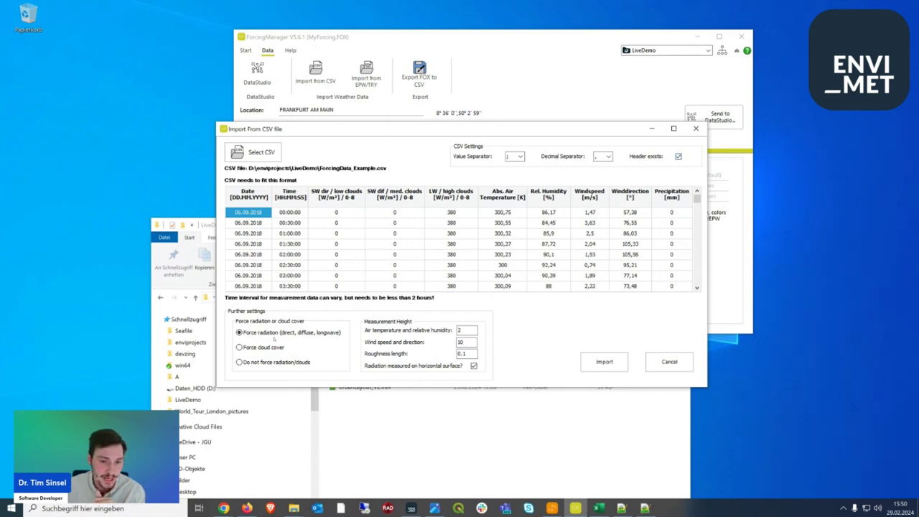
# Review the imported rows in the CSV preview table down to 12:00:00 on 06.09.2018.
pyautogui.press('Down')
pyautogui.press('Down')
pyautogui.press('Down')
pyautogui.press('Down')
pyautogui.press('Down')
pyautogui.press('Down')
pyautogui.press('Down')
pyautogui.press('Down')
pyautogui.press('Down')
pyautogui.press('Down')
pyautogui.press('Down')
pyautogui.press('Down')
pyautogui.press('Down')
pyautogui.press('Down')
pyautogui.press('Down')
pyautogui.press('Down')
pyautogui.press('Down')
pyautogui.press('Down')
pyautogui.press('Down')
pyautogui.press('Down')
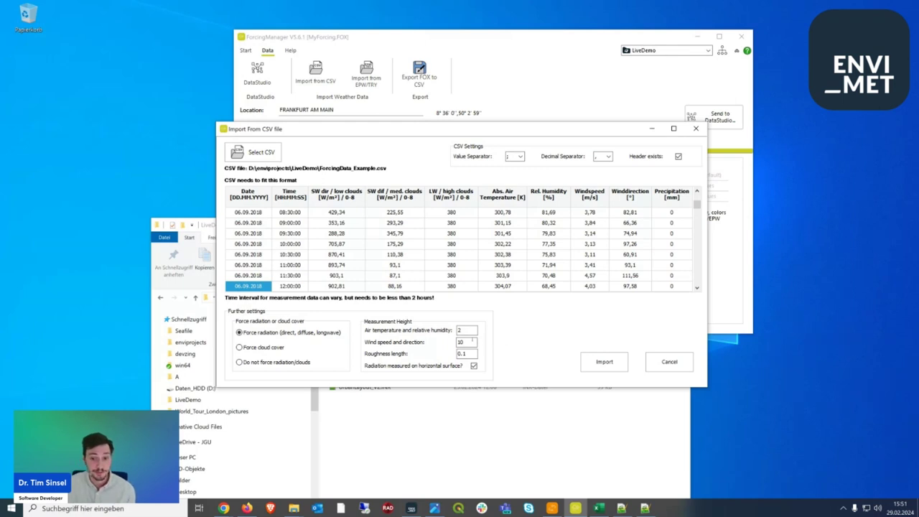
# Try measurement heights of 2 and 1 for wind speed and direction, and 3 for air temperature and relative humidity.
pyautogui.doubleClick(467, 342)
pyautogui.write('2')
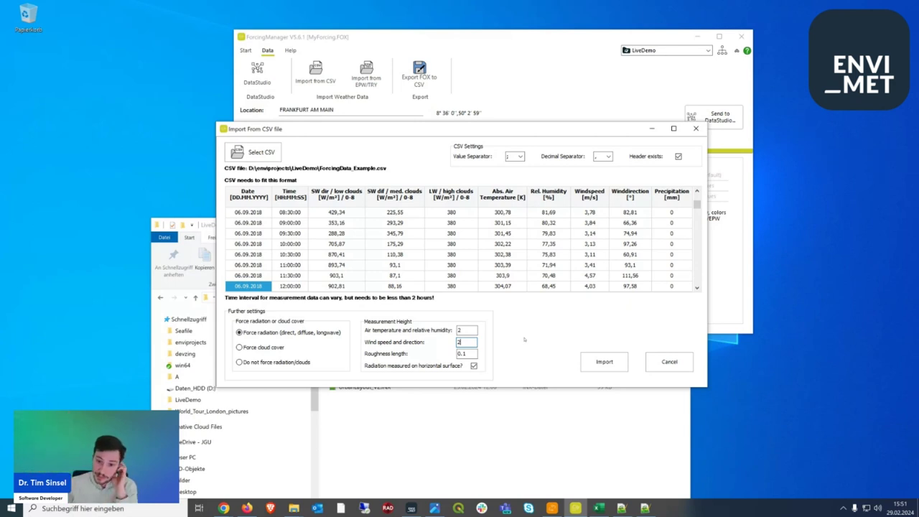
pyautogui.moveTo(460, 342); pyautogui.dragTo(443, 346)
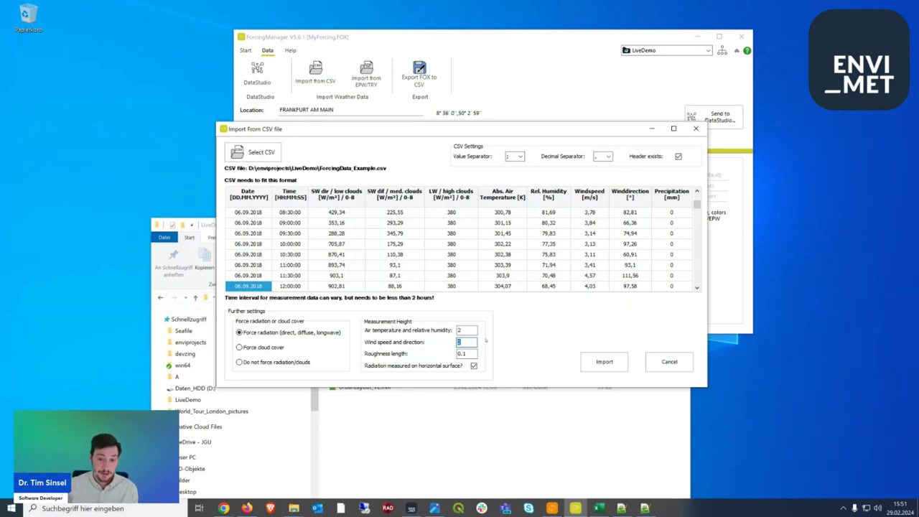
pyautogui.write('1')
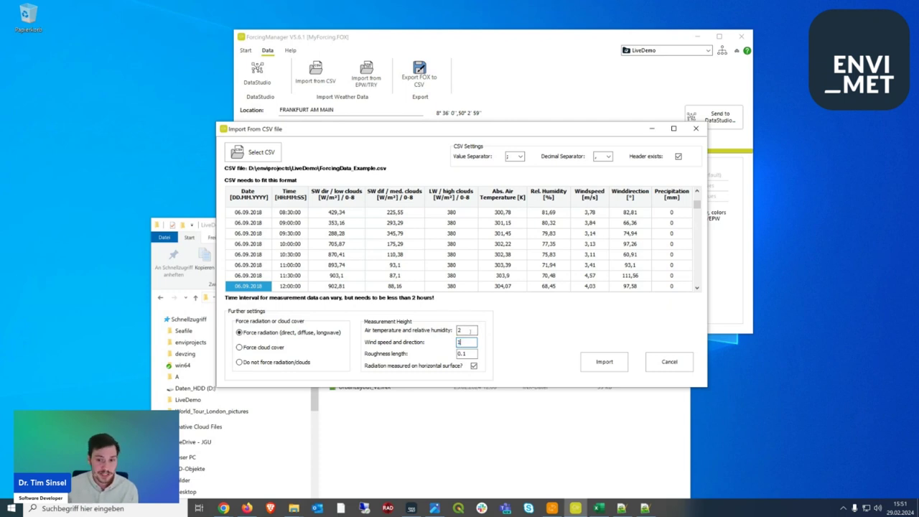
pyautogui.doubleClick(467, 331)
pyautogui.write('1')
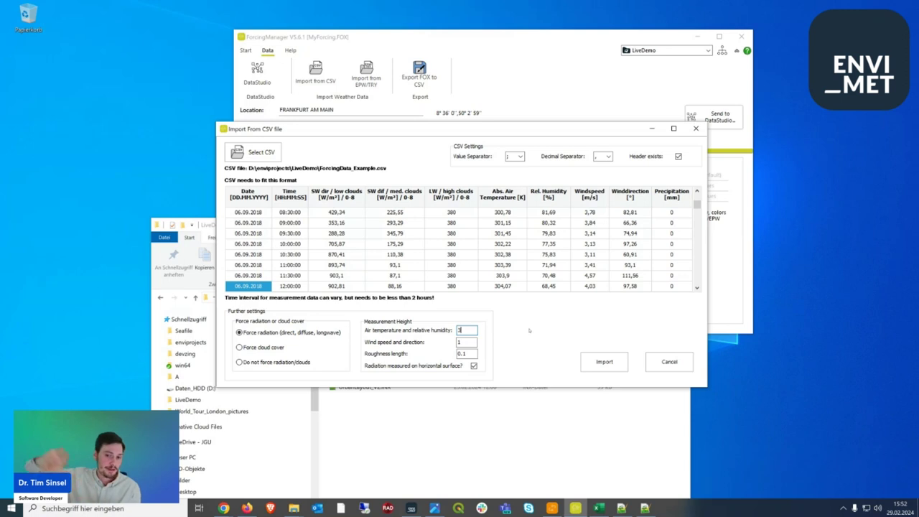
pyautogui.press('Tab')
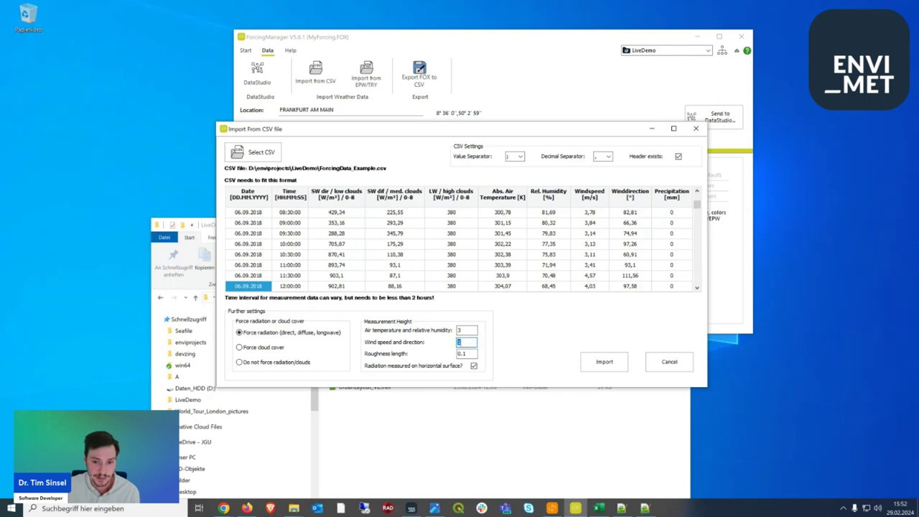
# Import the CSV data with measurement heights of 2 for air temperature and humidity and 10 for wind.
pyautogui.hotkey('shift', 'Tab')
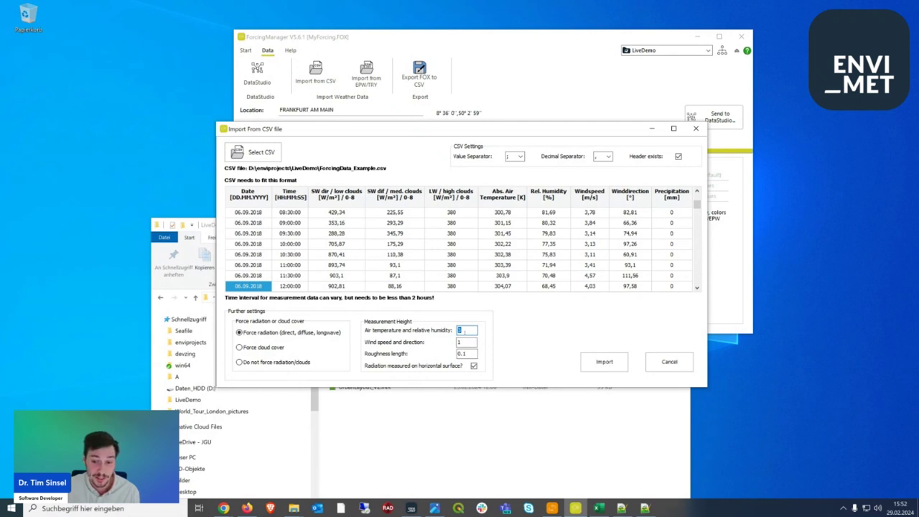
pyautogui.write('2')
pyautogui.press('Tab')
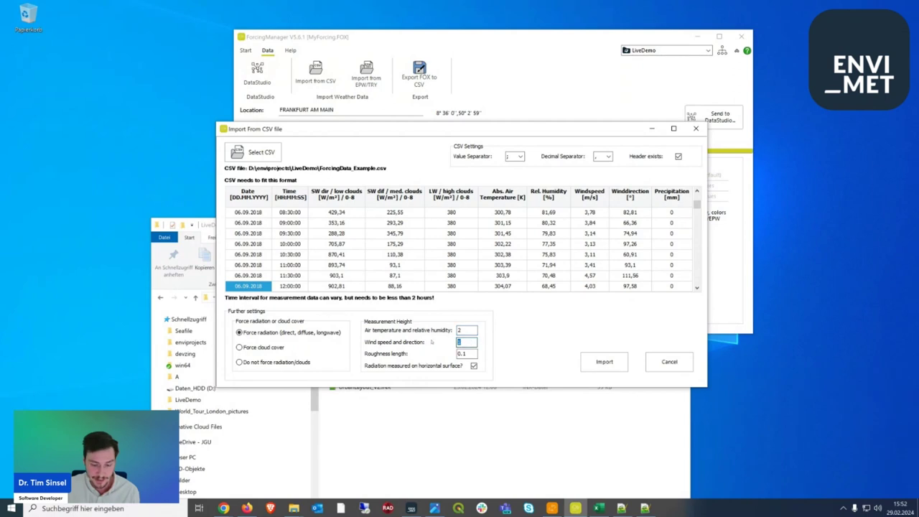
pyautogui.write('10')
pyautogui.hotkey('shift', 'Tab')
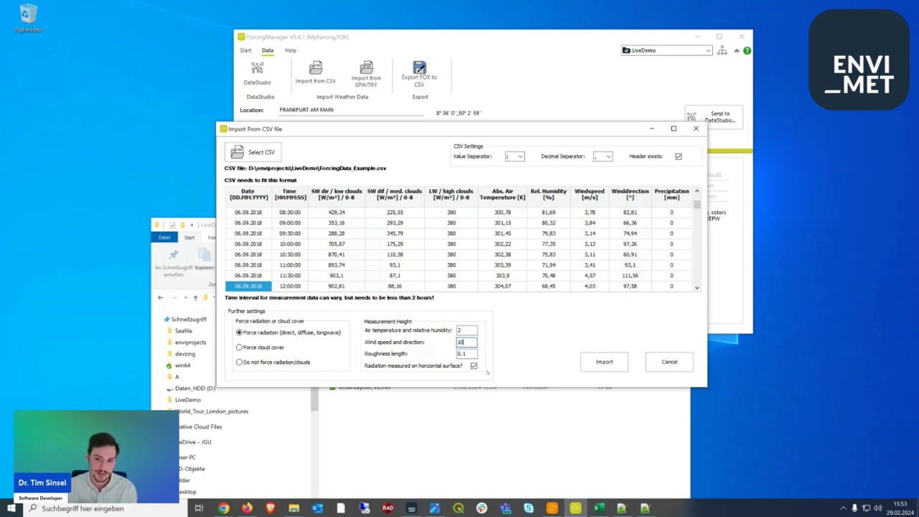
pyautogui.click(603, 362)
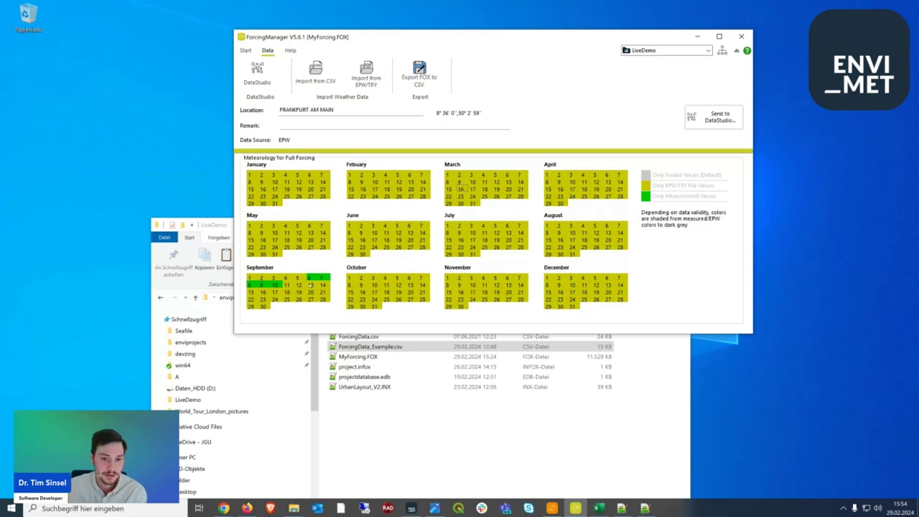
# Inspect the daily weather charts for 6, 9 and 8 September in the full forcing calendar.
pyautogui.doubleClick(311, 278)
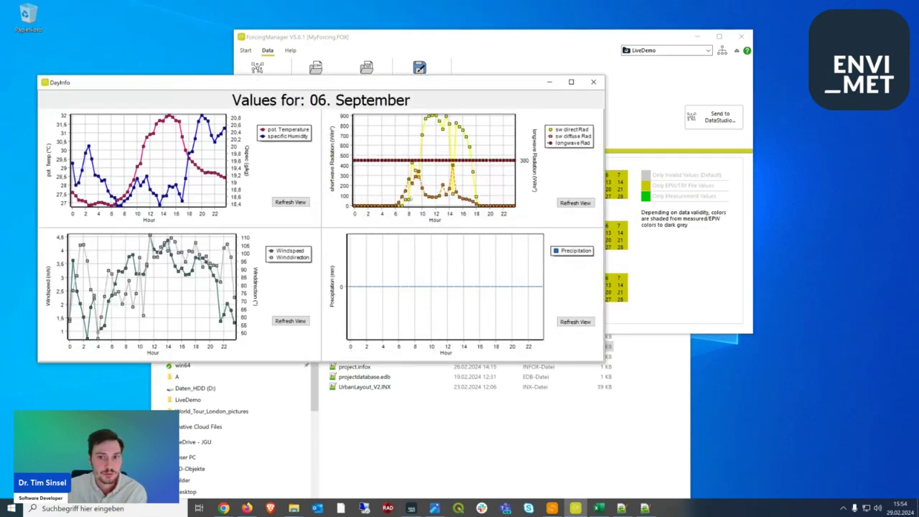
pyautogui.moveTo(372, 87); pyautogui.dragTo(638, 77)
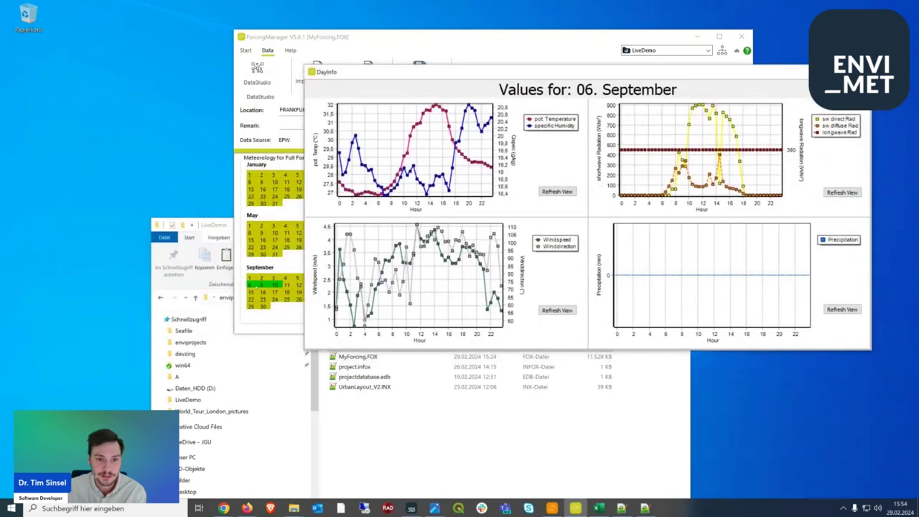
pyautogui.doubleClick(262, 285)
pyautogui.doubleClick(250, 285)
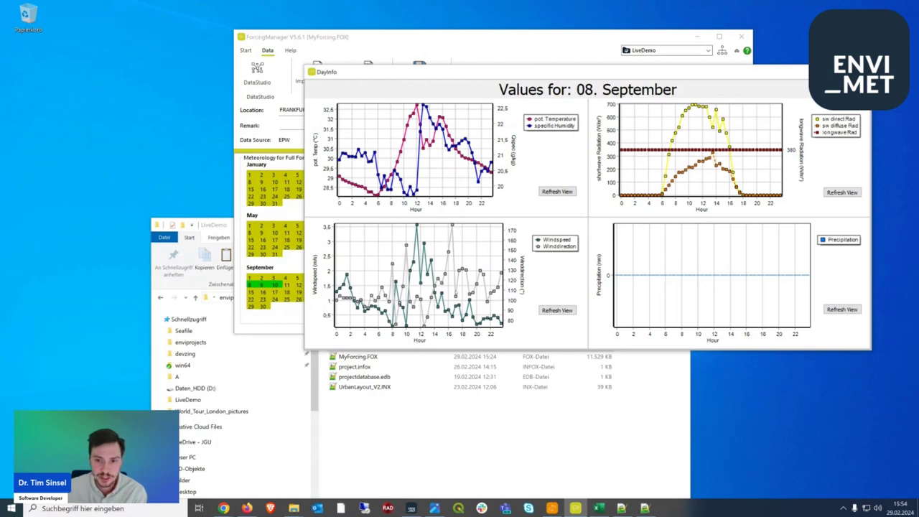
# Inspect the daily weather charts for 10 September in the full forcing calendar.
pyautogui.doubleClick(275, 285)
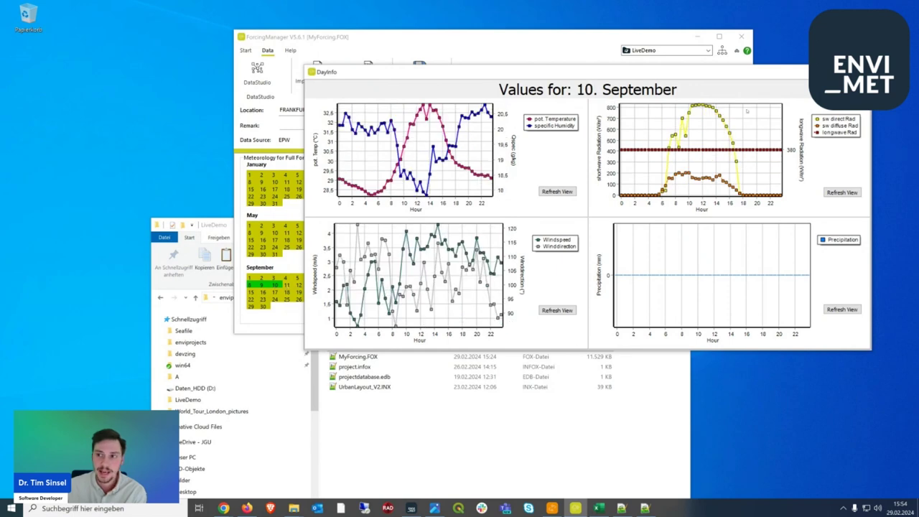
pyautogui.press('Escape')
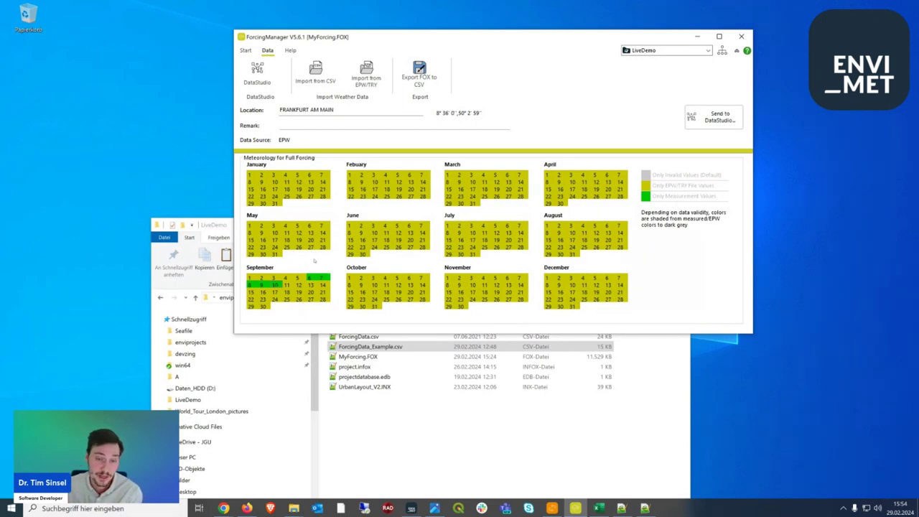
# Create a new, empty FOX forcing file in place of MyForcing.FOX.
pyautogui.click(245, 51)
pyautogui.click(256, 71)
pyautogui.click(485, 269)
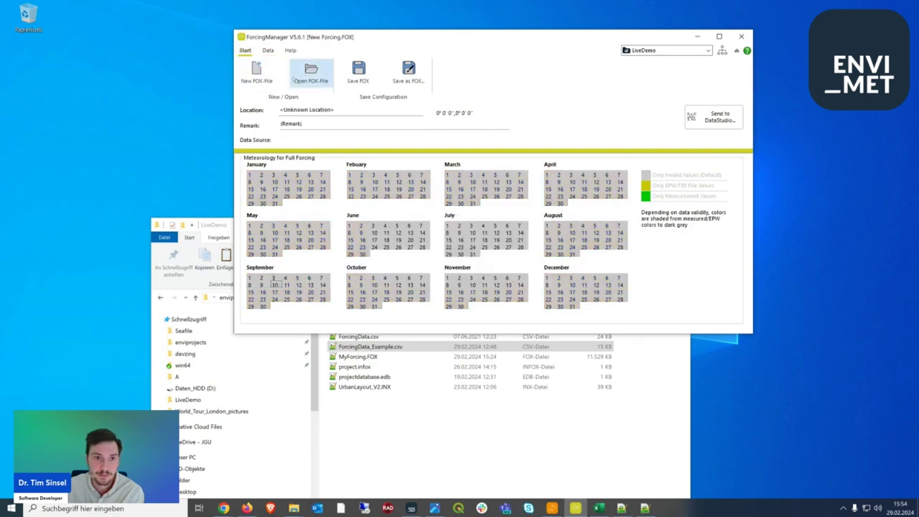
# Import the measured data from ForcingData_Example.csv into the empty forcing file, with measurement heights of 2 and 10.
pyautogui.click(267, 51)
pyautogui.click(316, 75)
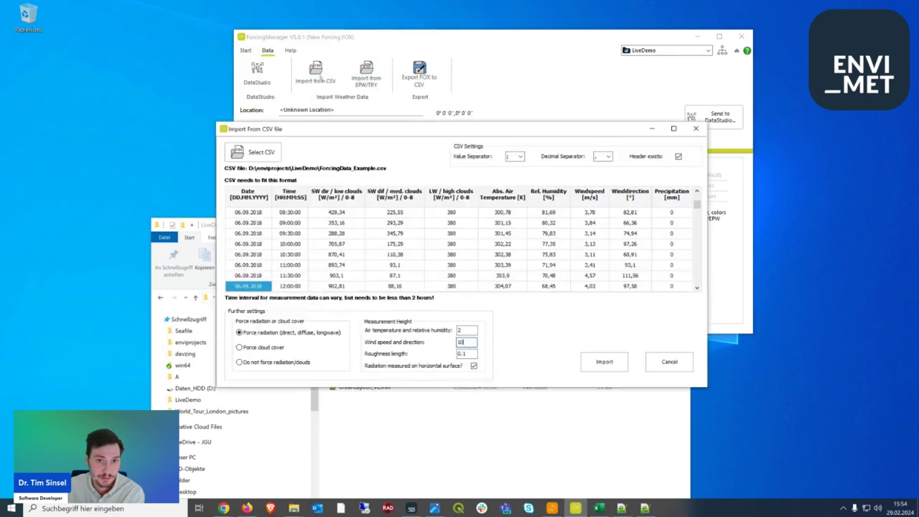
pyautogui.click(604, 361)
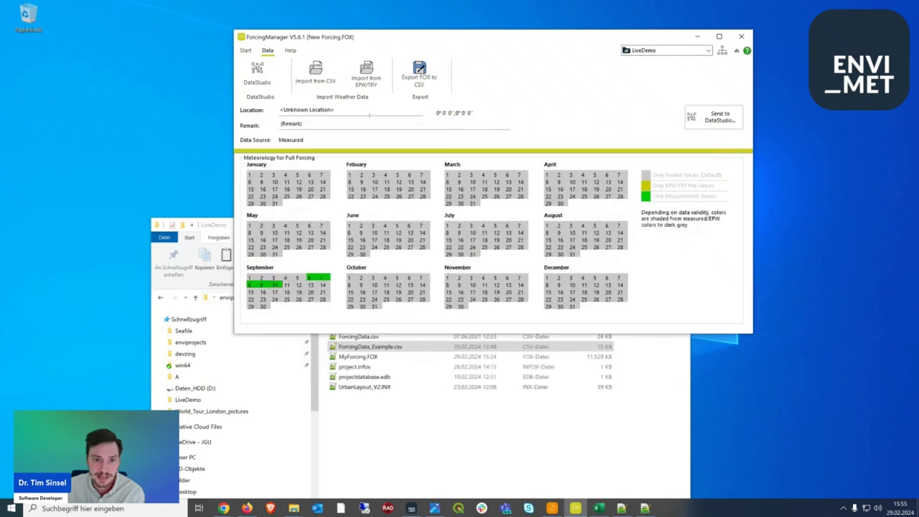
# Import the weather file DEU_Frankfurt.am.Main.106370_IWEC.epw into the new forcing file.
pyautogui.click(366, 75)
pyautogui.click(431, 110)
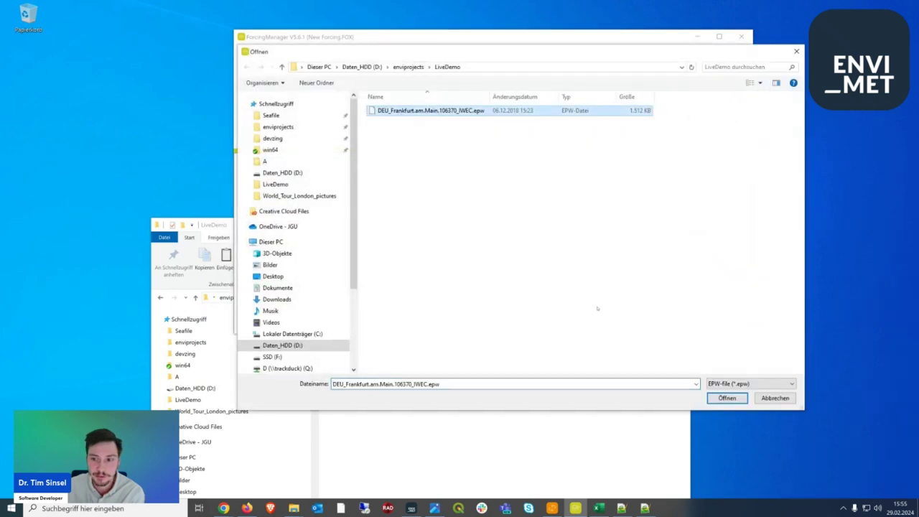
pyautogui.press('Return')
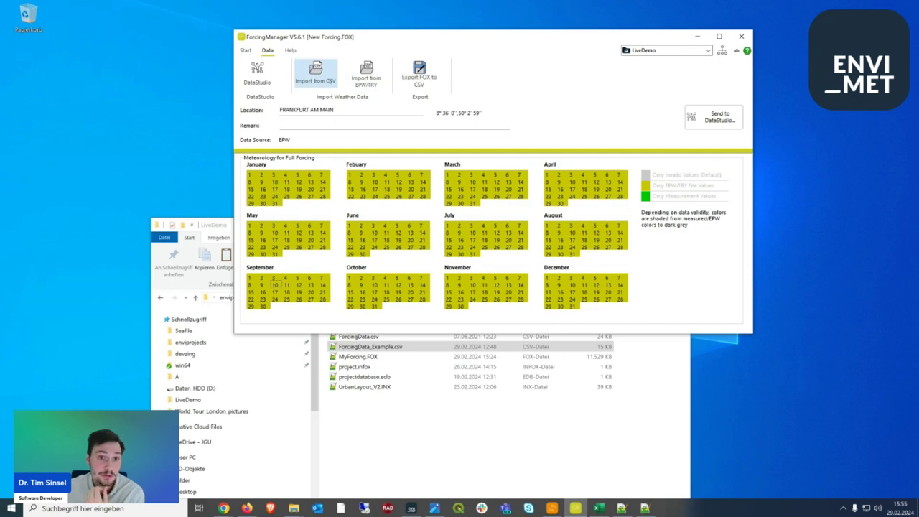
# Import ForcingData_Example.csv on top of the EPW data and check the weather charts for 6 September.
pyautogui.click(316, 72)
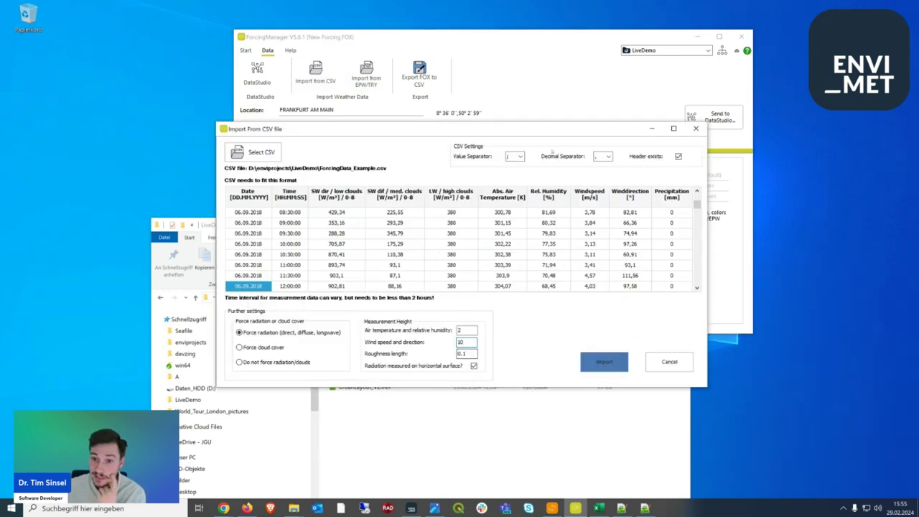
pyautogui.press('Return')
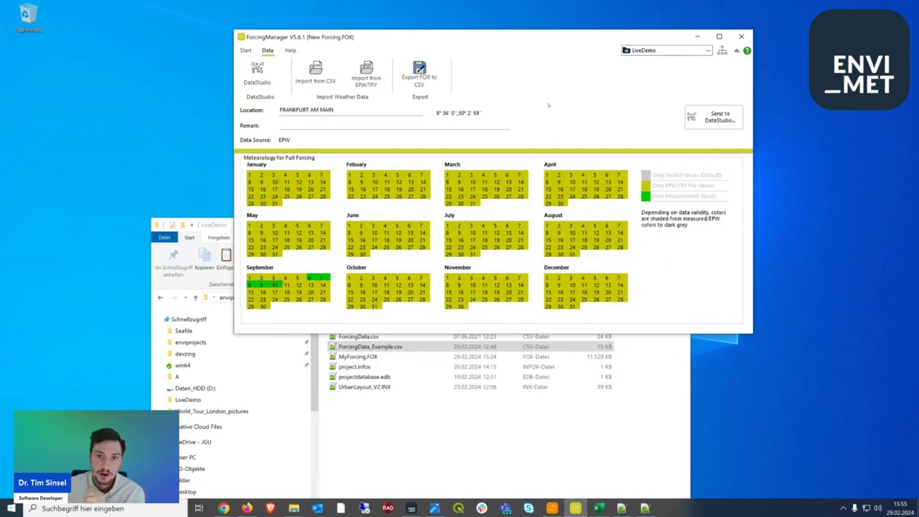
pyautogui.click(309, 277)
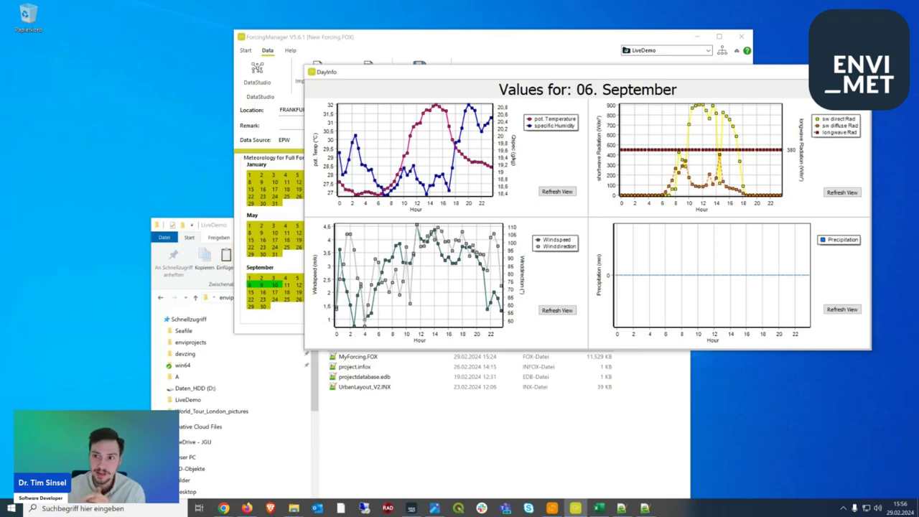
pyautogui.press('Escape')
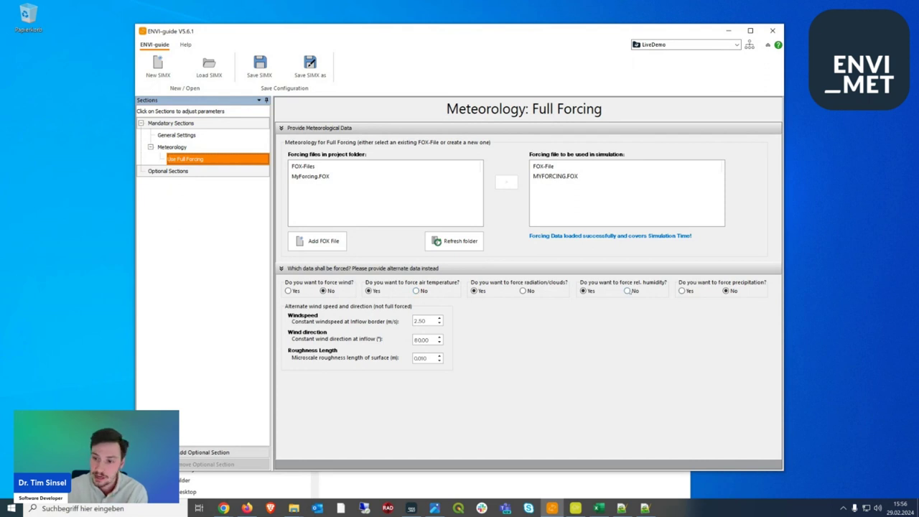
# In ENVI-guide's full forcing settings, try No for relative humidity forcing and set it back to Yes.
pyautogui.click(628, 291)
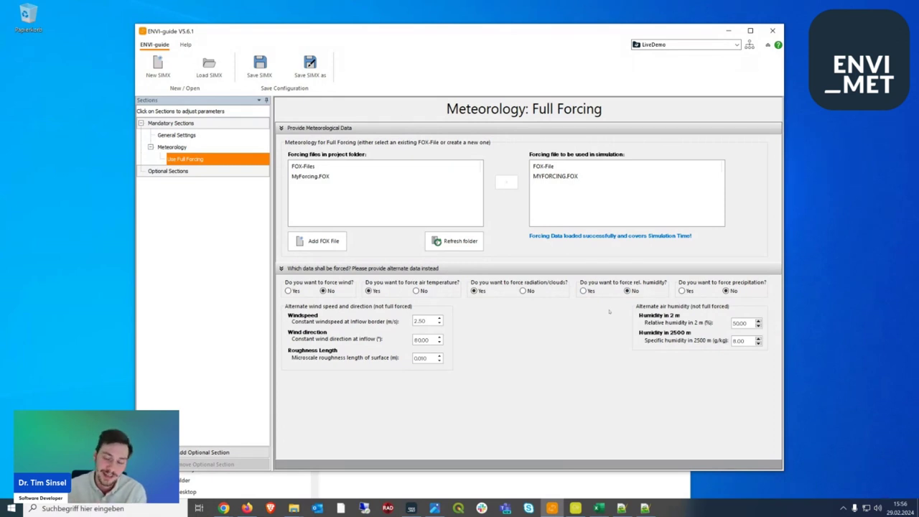
pyautogui.click(584, 291)
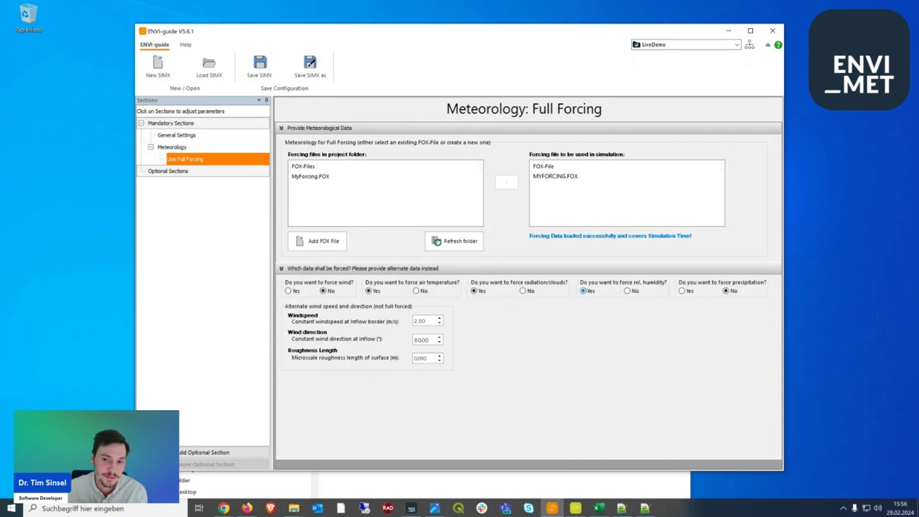
# Switch to ForcingManager and inspect the EPW-based weather charts for 17 April.
pyautogui.click(576, 509)
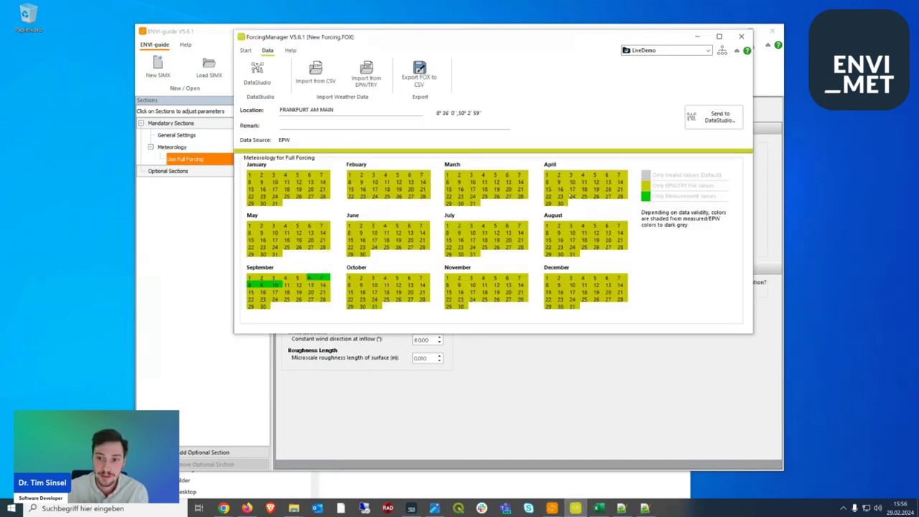
pyautogui.doubleClick(572, 191)
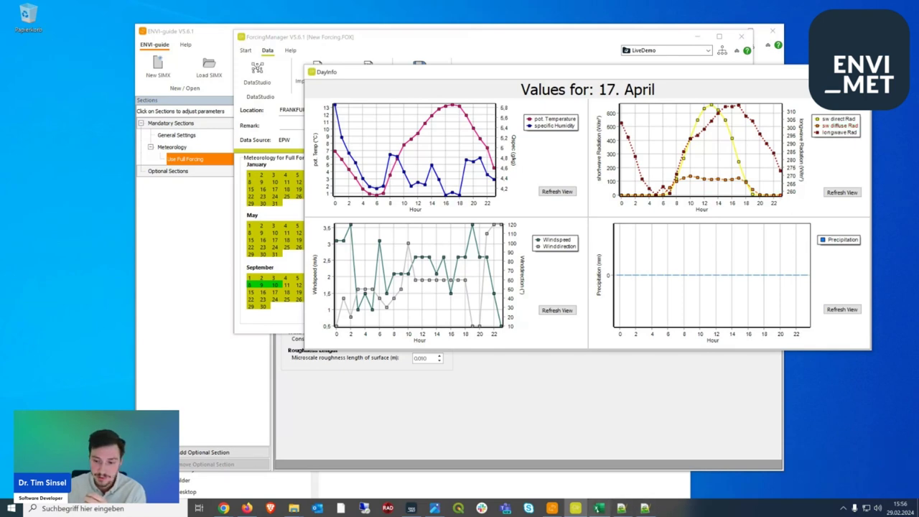
# Switch to Excel and examine the longwave radiation column LW in ForcingData_Example.csv.
pyautogui.click(599, 509)
pyautogui.doubleClick(314, 140)
pyautogui.scroll(-3, 186, 216)
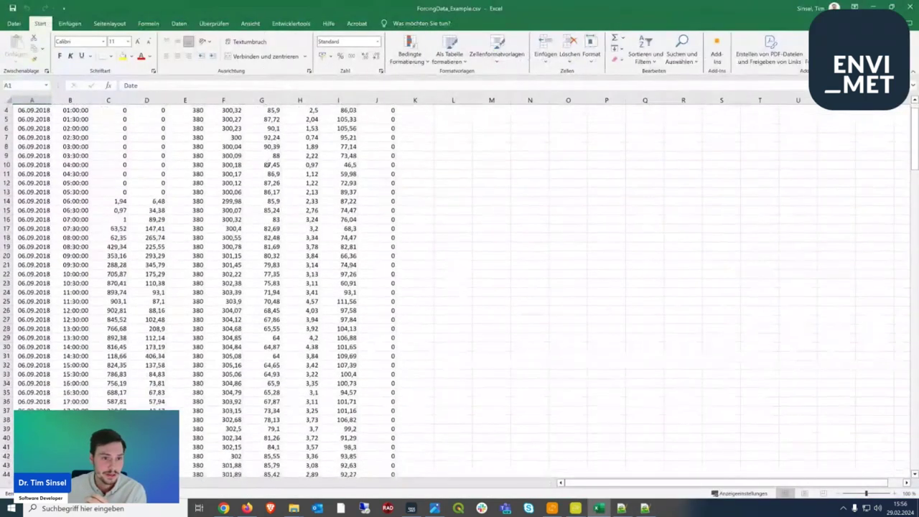
pyautogui.scroll(3, 186, 122)
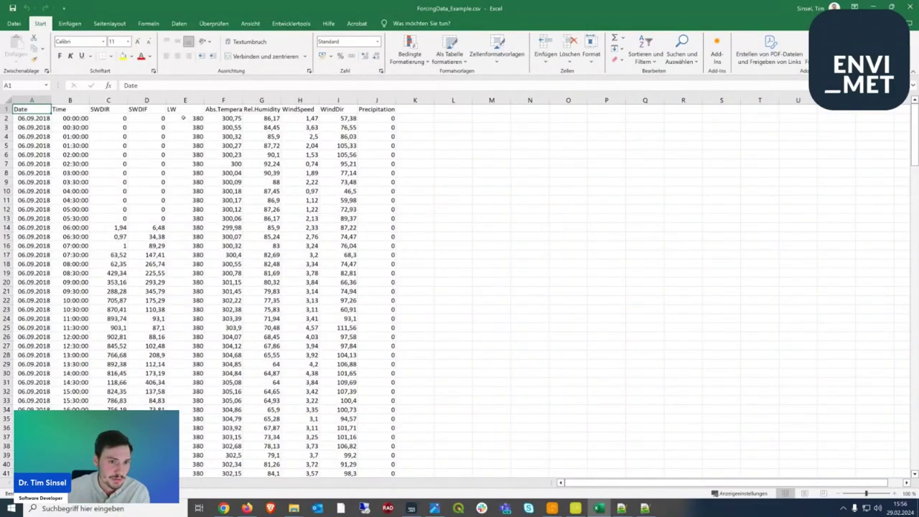
pyautogui.moveTo(184, 118); pyautogui.dragTo(179, 314)
pyautogui.click(183, 328)
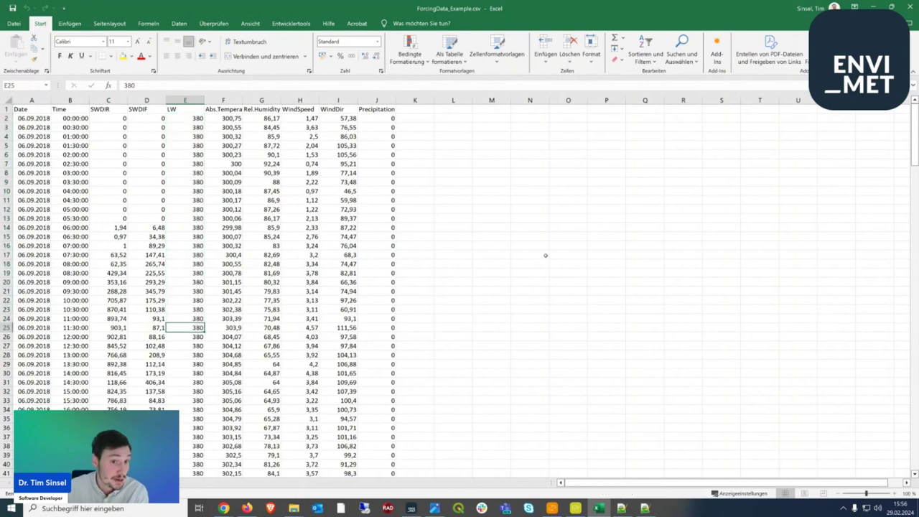